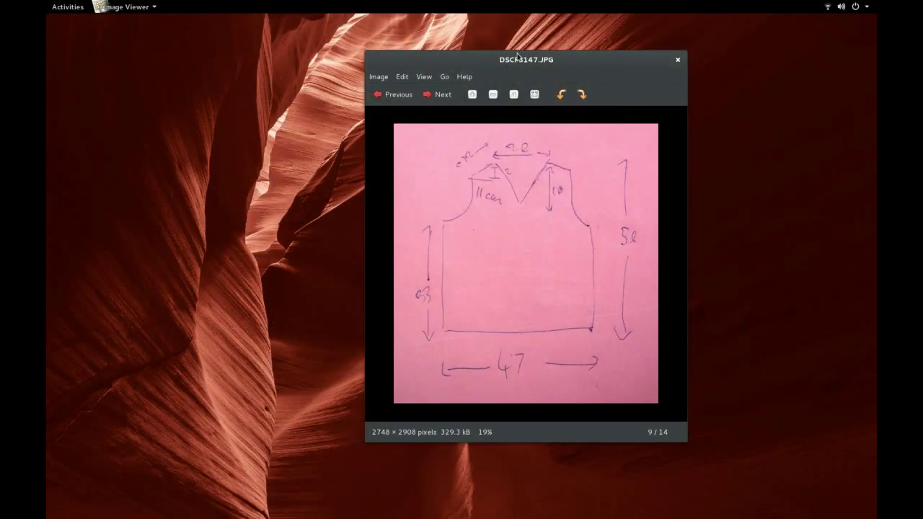
- Launch Inkscape from the Activities overview's full application grid
right_click(505, 59)
key("Escape")
key("super")
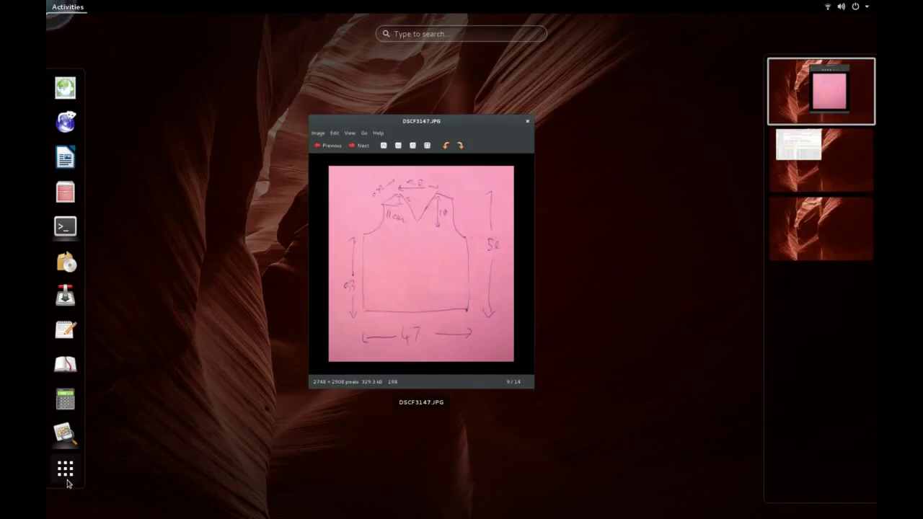
left_click(65, 470)
scroll(489, 399, "down", 1)
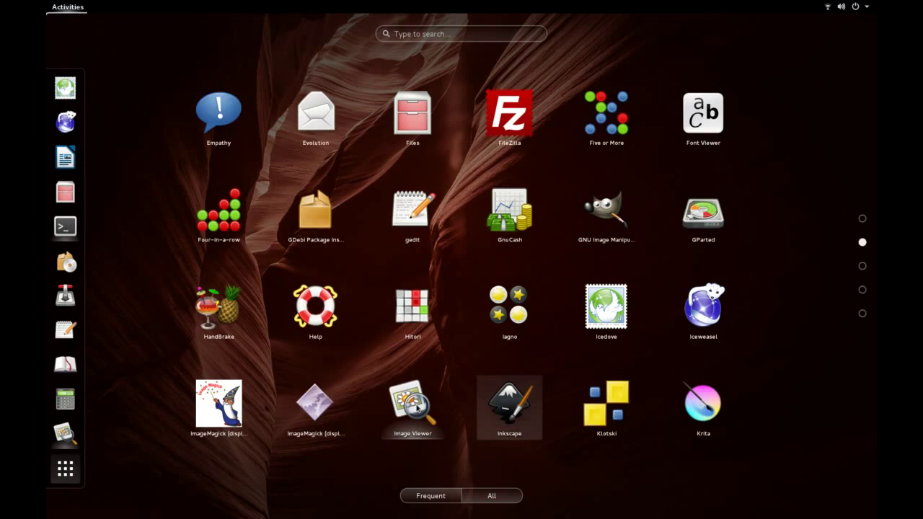
left_click(509, 404)
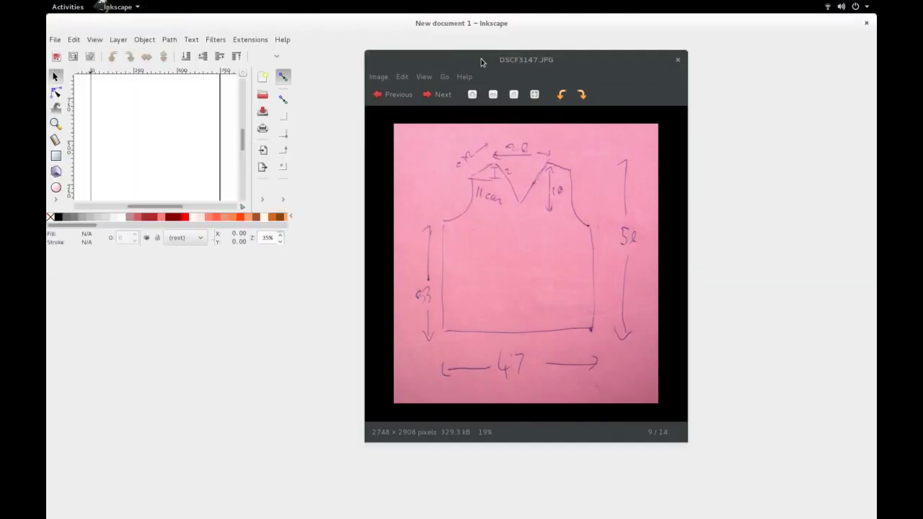
- Move the sketch photo aside and set Document Properties' default and page-size units to cm
left_click_drag(481, 59, 641, 61)
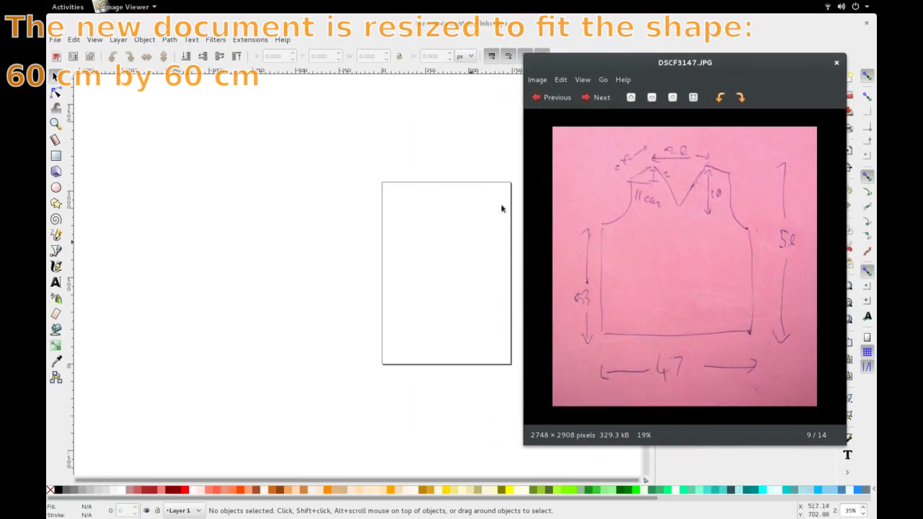
left_click(56, 38)
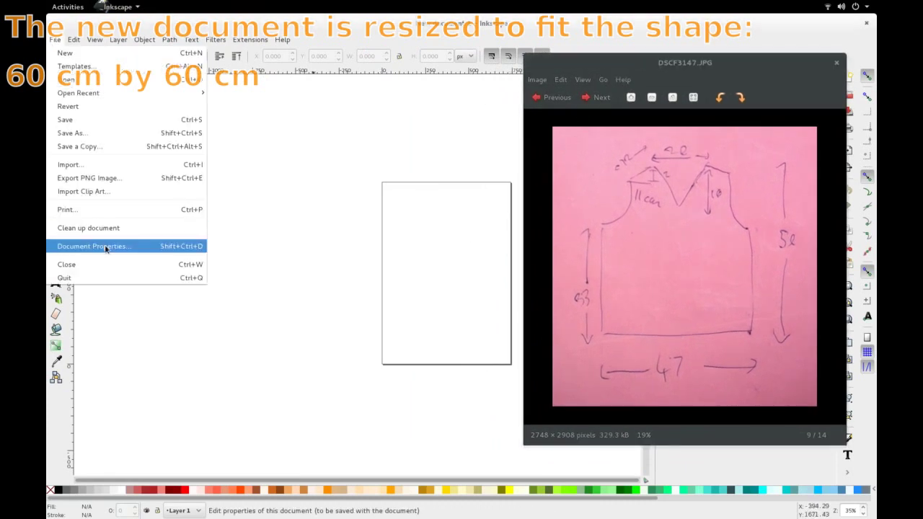
left_click(105, 246)
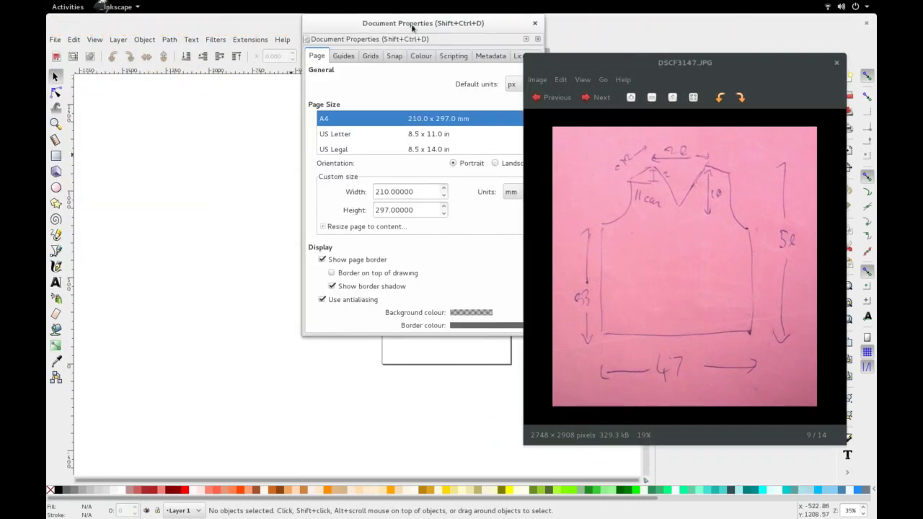
left_click_drag(413, 23, 328, 80)
left_click(441, 144)
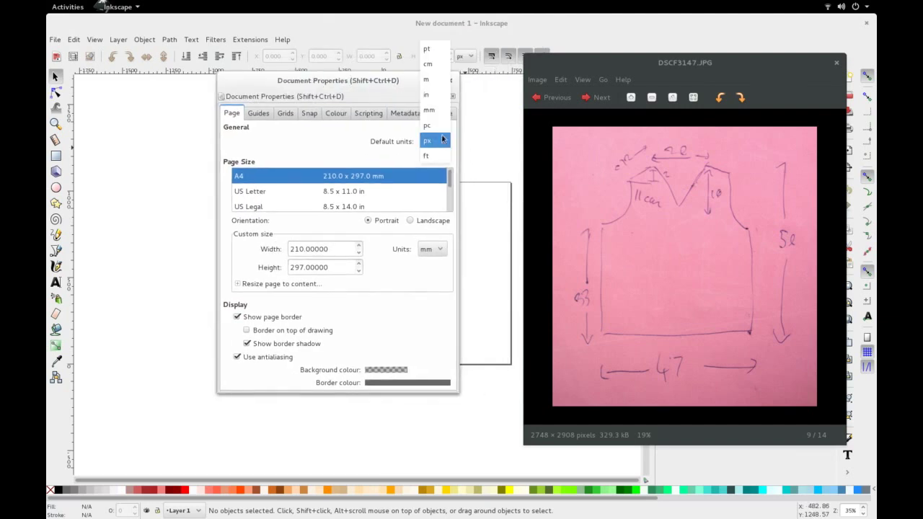
left_click(433, 64)
left_click(434, 253)
left_click(436, 207)
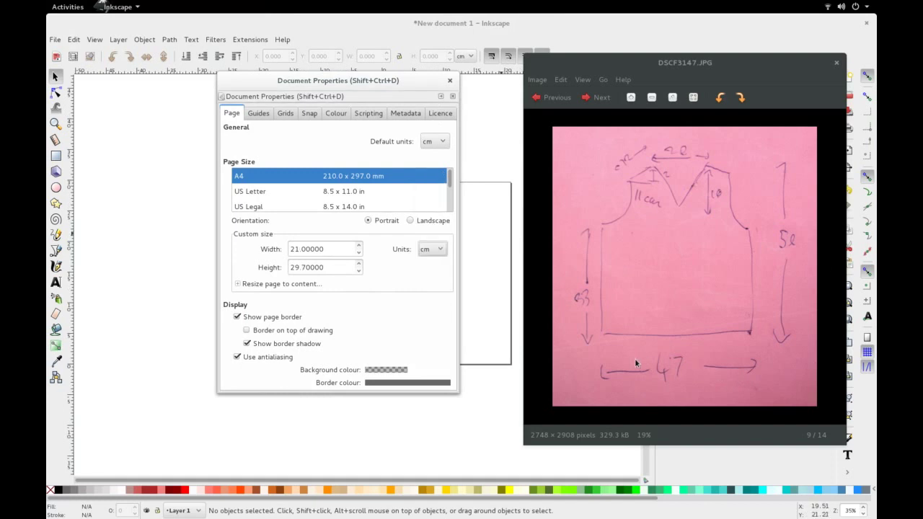
- Set the page width and height to 60 cm and close Document Properties
left_click_drag(330, 248, 275, 244)
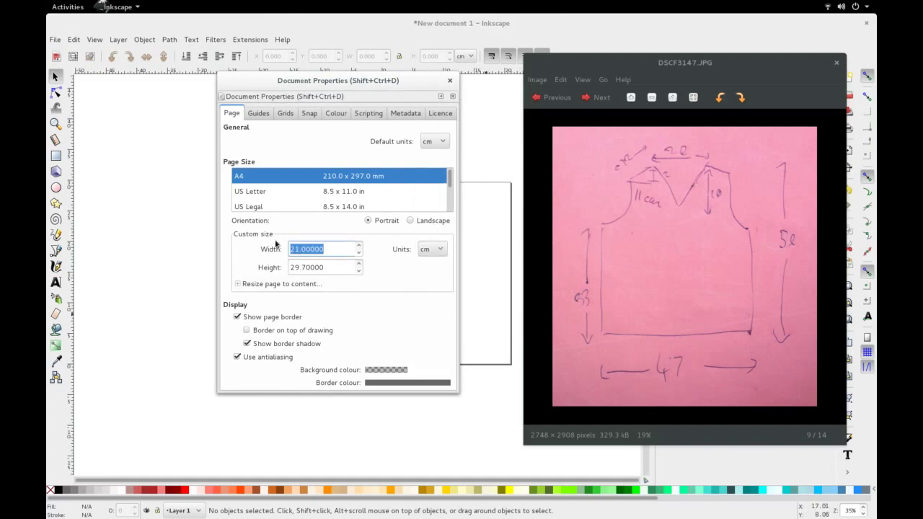
type("60")
key("Tab")
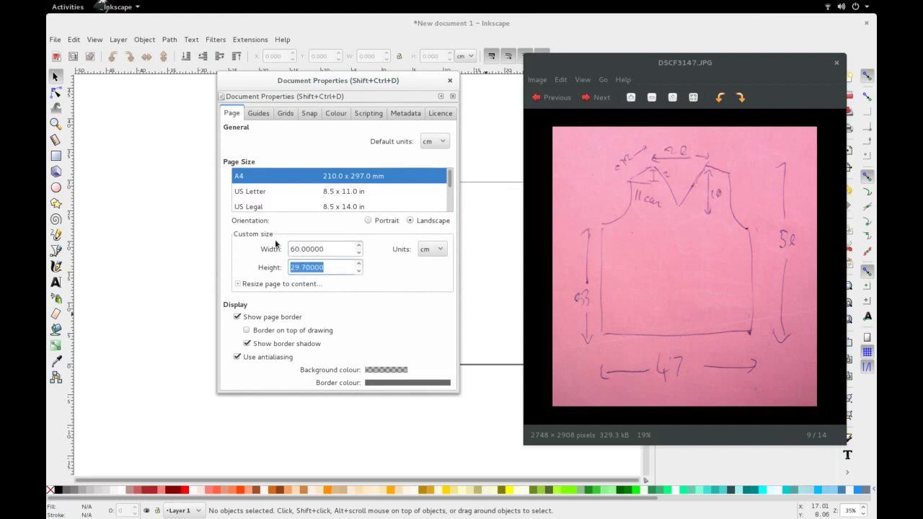
type("60")
key("Tab")
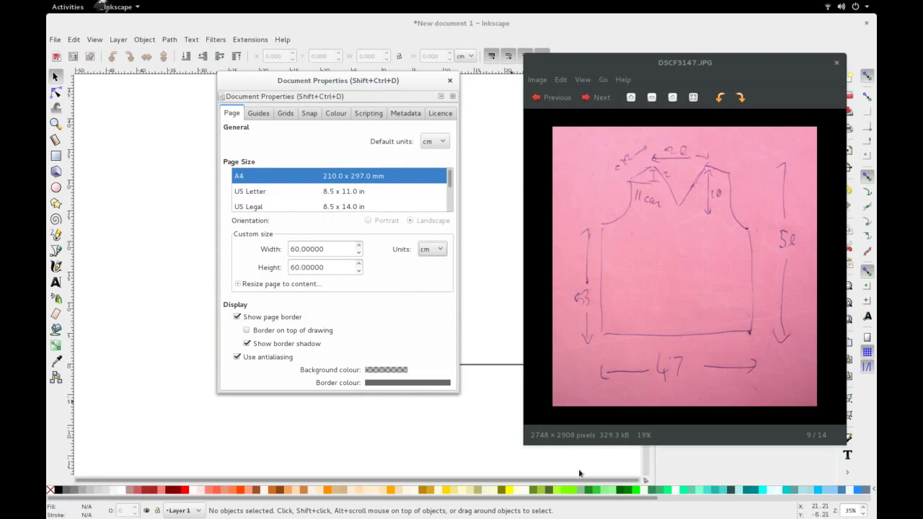
left_click(450, 80)
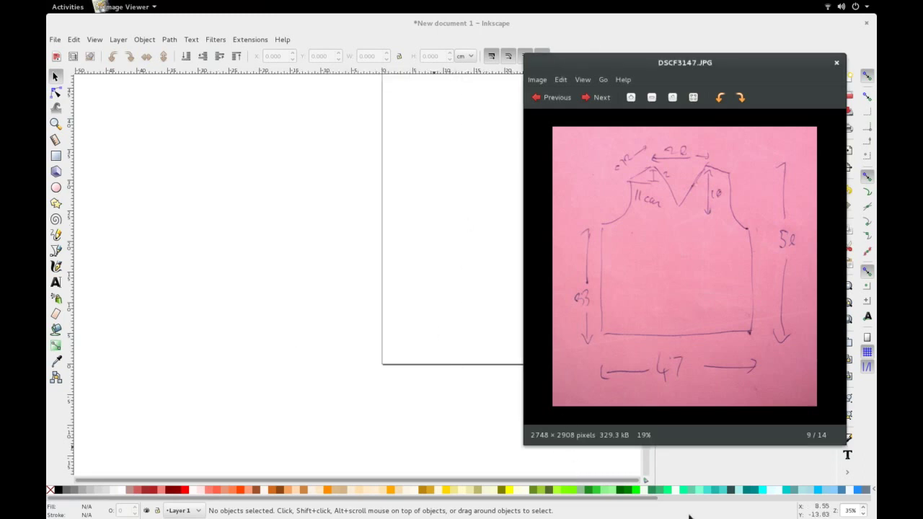
- Zoom to fit the page and draw a red-filled rectangle near its centre
left_click(864, 513)
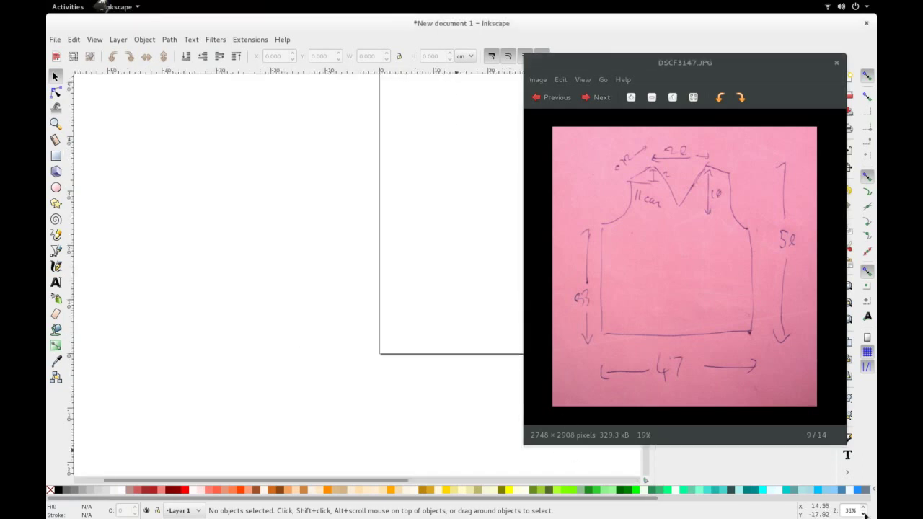
left_click_drag(438, 478, 551, 480)
left_click(864, 508)
left_click(865, 509)
scroll(457, 317, "up", 1)
scroll(457, 318, "up", 2)
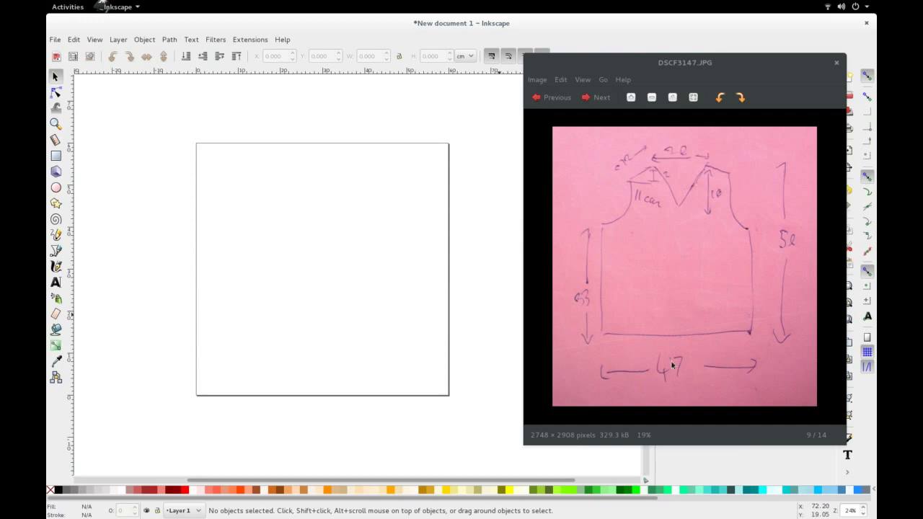
left_click(55, 155)
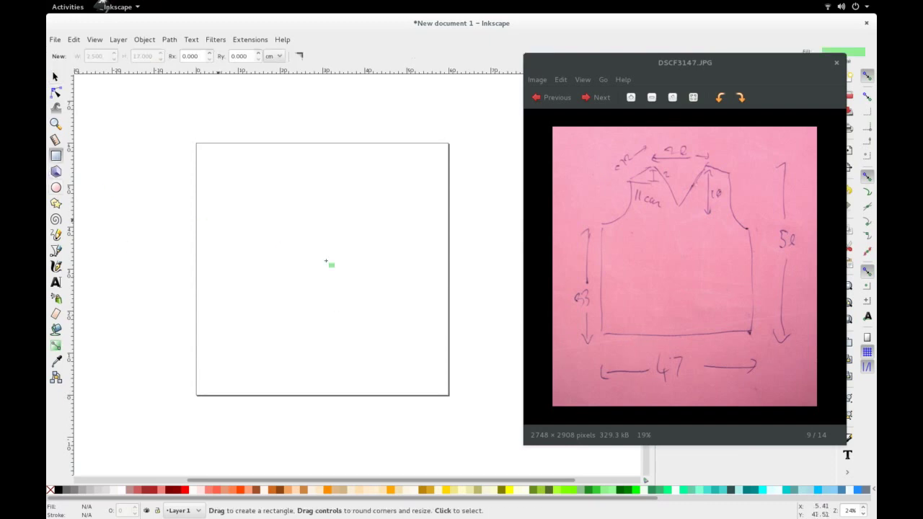
left_click(185, 490)
left_click_drag(267, 207, 354, 348)
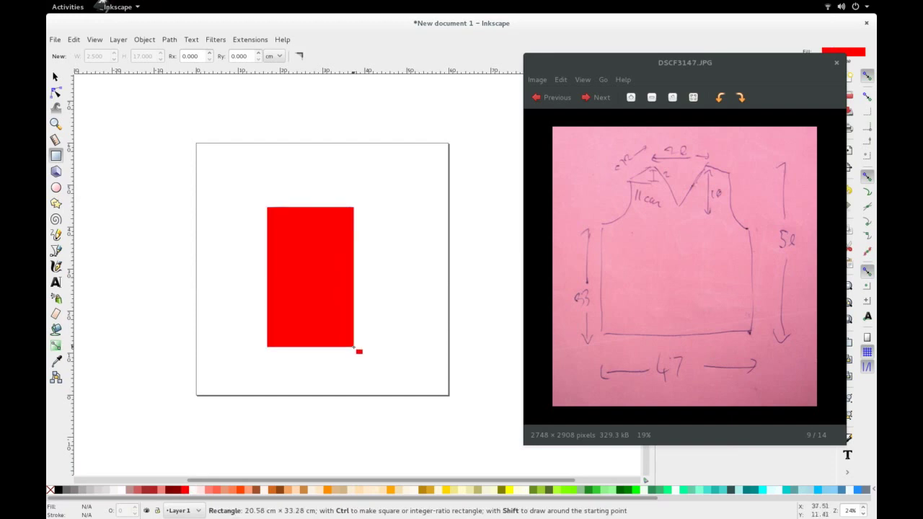
key("s")
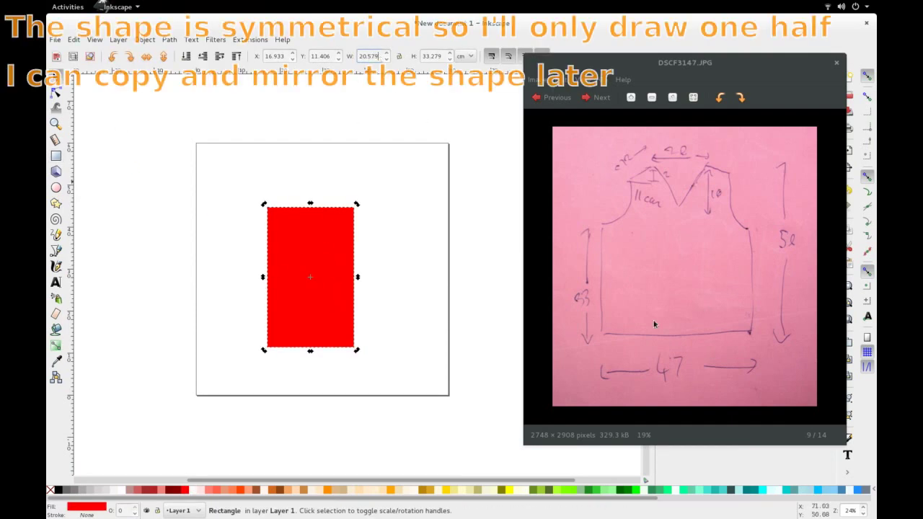
- Resize the red rectangle to 23.5 cm wide by 50 cm tall
double_click(371, 57)
type("23")
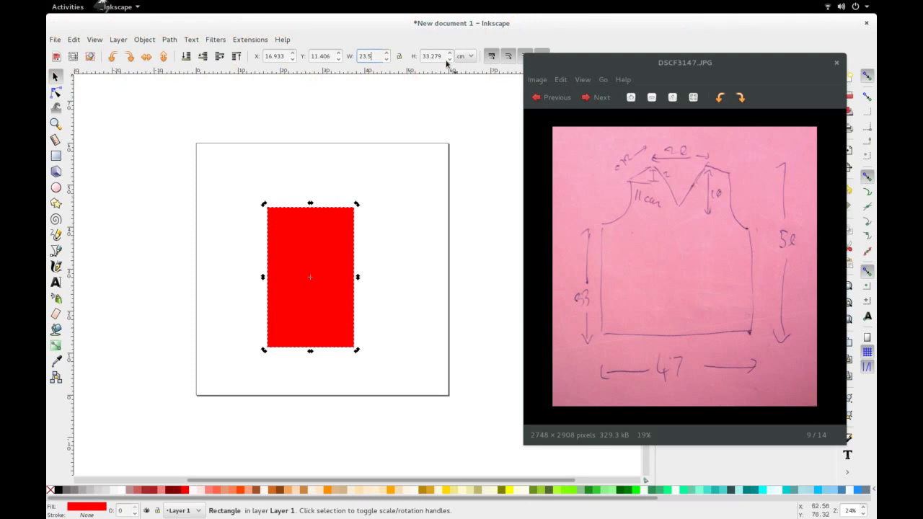
key("Return")
left_click_drag(443, 56, 420, 57)
type("50")
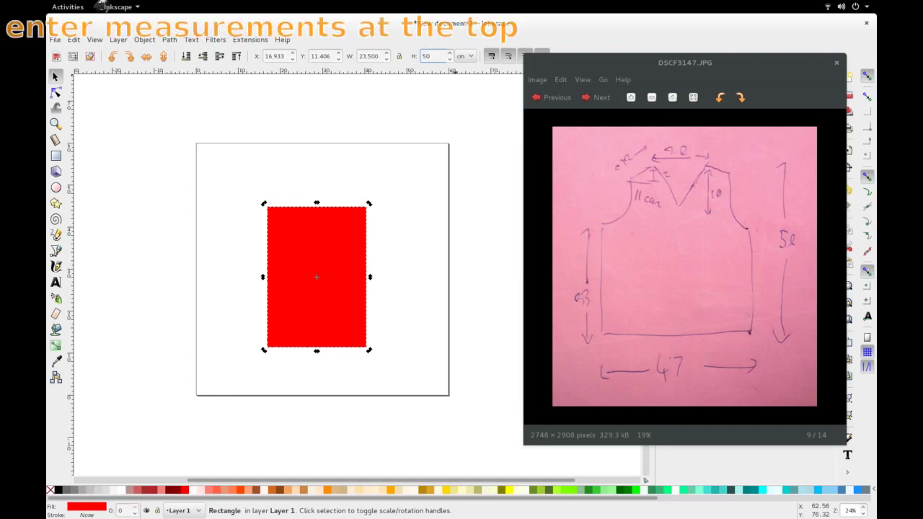
key("Return")
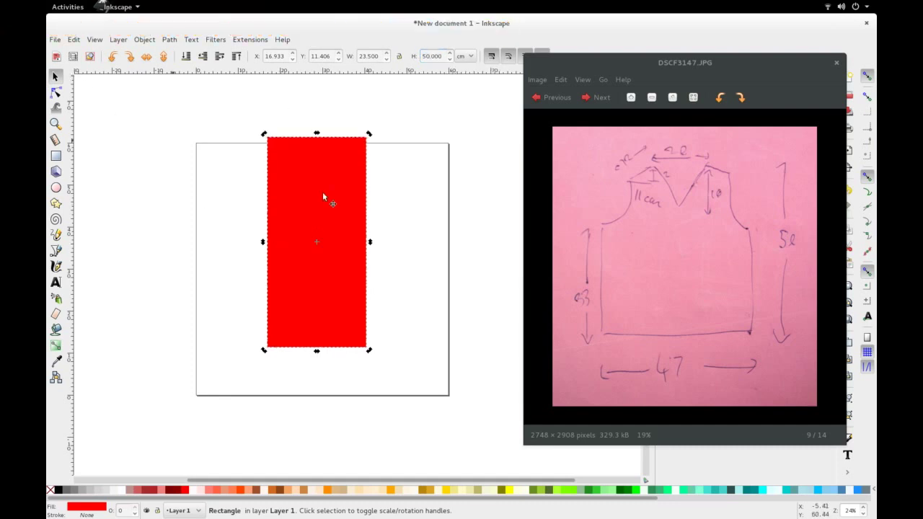
- Move the red rectangle to X 0, flush with the page's left edge
left_click(423, 222)
mouse_move(325, 226)
left_mouse_down()
mouse_move(259, 281)
mouse_move(258, 261)
left_mouse_up()
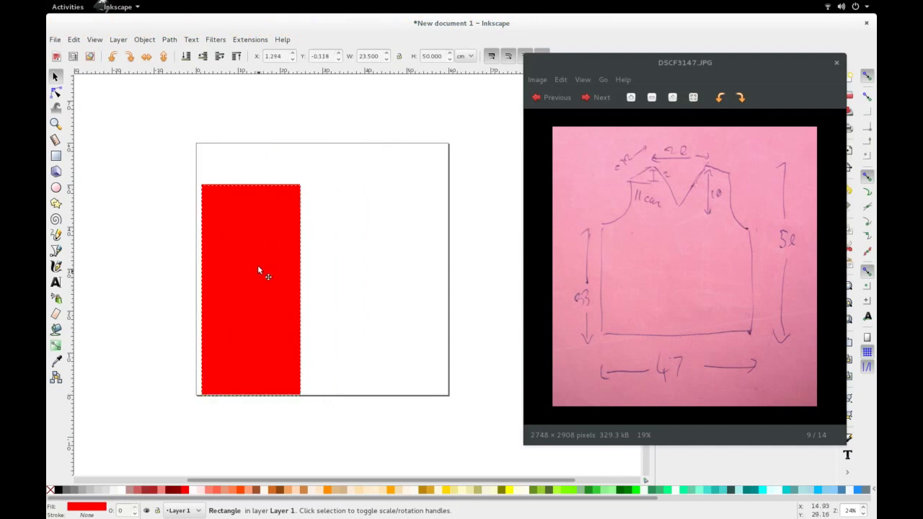
left_click_drag(283, 56, 250, 56)
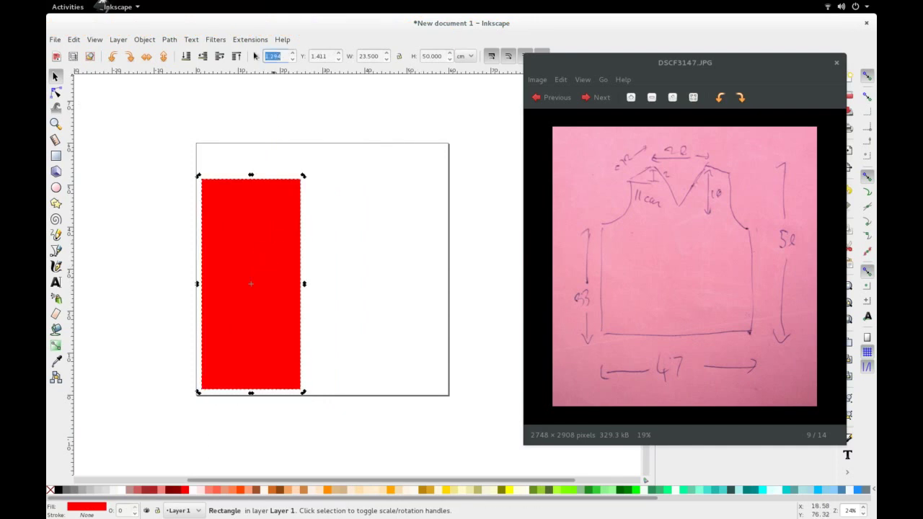
type("0")
key("Tab")
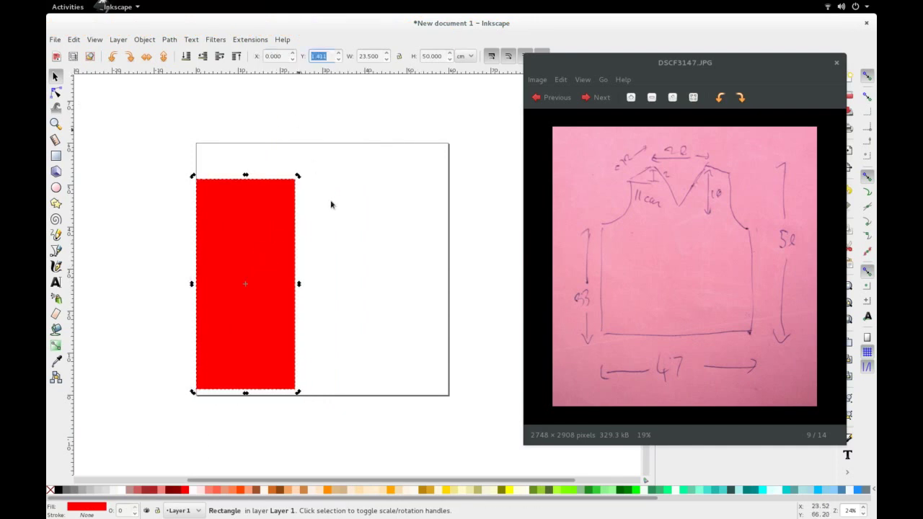
left_click(443, 268)
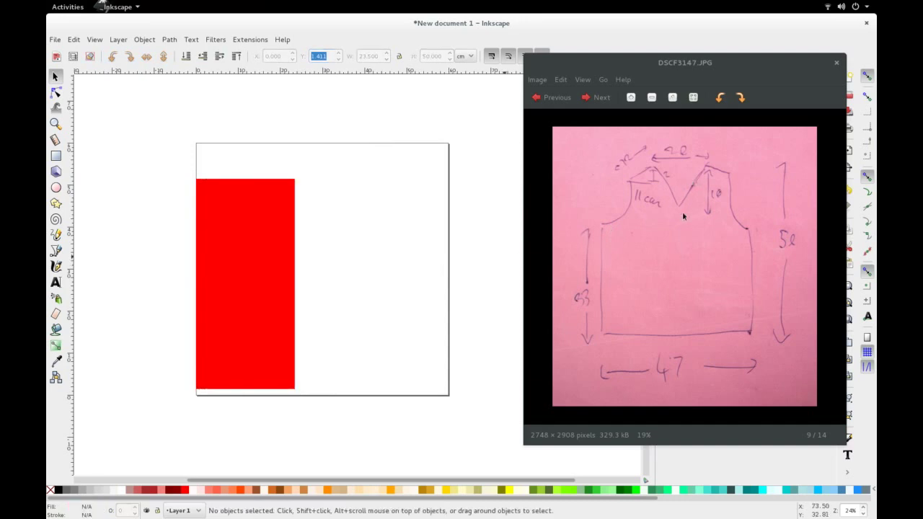
left_click(56, 156)
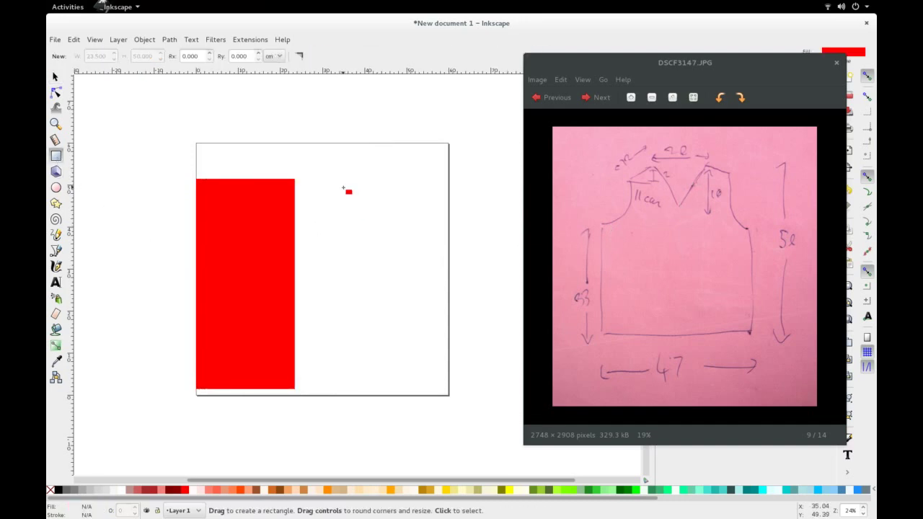
- Draw a yellow rectangle and size it 10 cm wide by 16 cm tall
left_click(509, 489)
left_click_drag(355, 193, 415, 270)
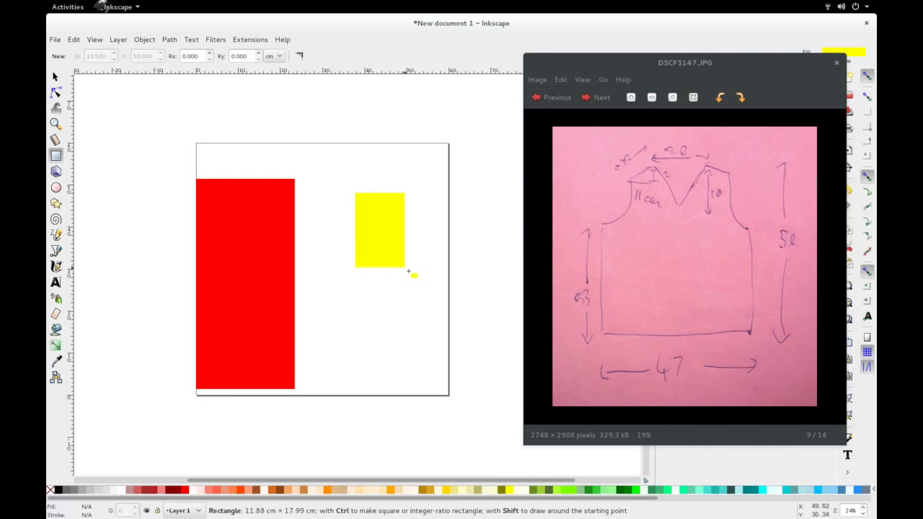
left_click(56, 77)
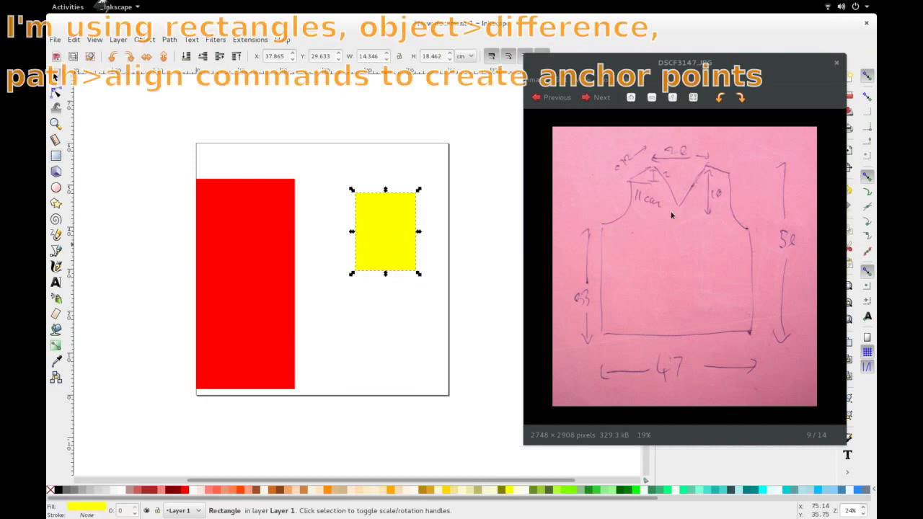
double_click(371, 56)
type("10")
key("Tab")
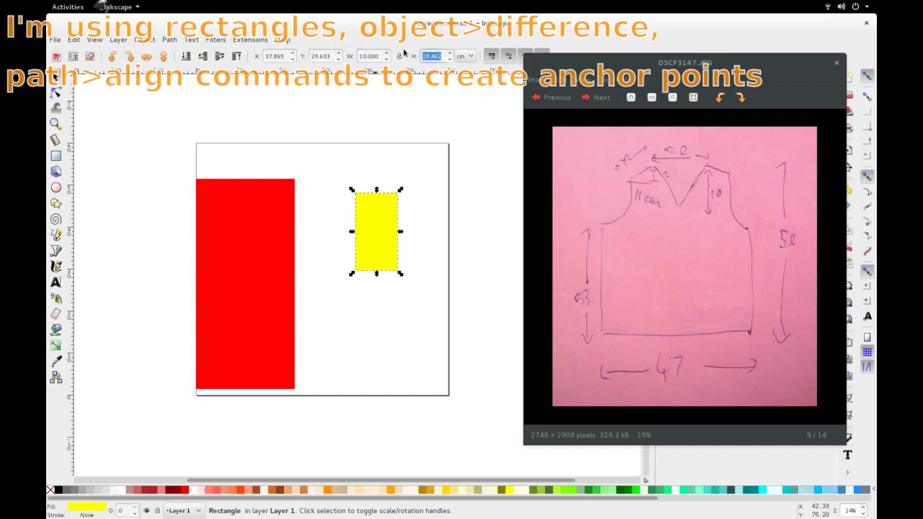
type("16")
key("Return")
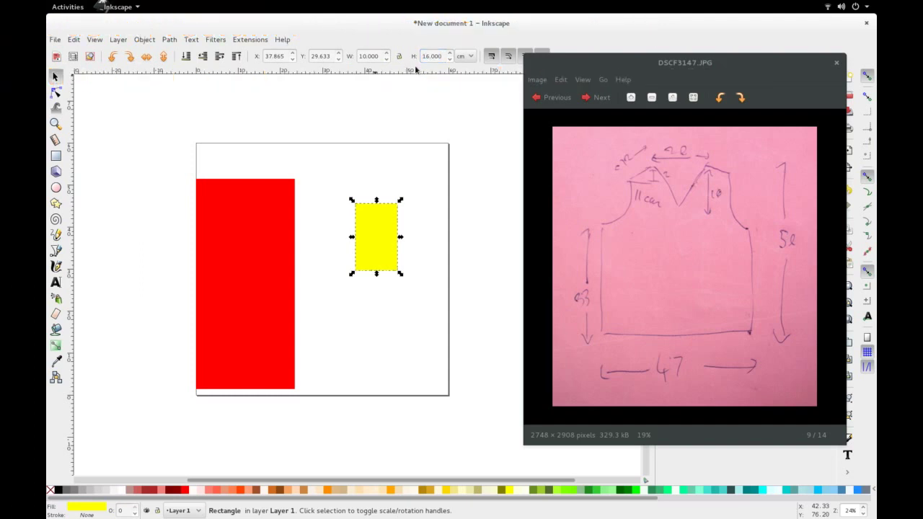
- Place the yellow rectangle on the red one's top-right corner, aligning top and right edges
mouse_move(599, 65)
left_mouse_down()
mouse_move(565, 174)
mouse_move(379, 493)
left_mouse_up()
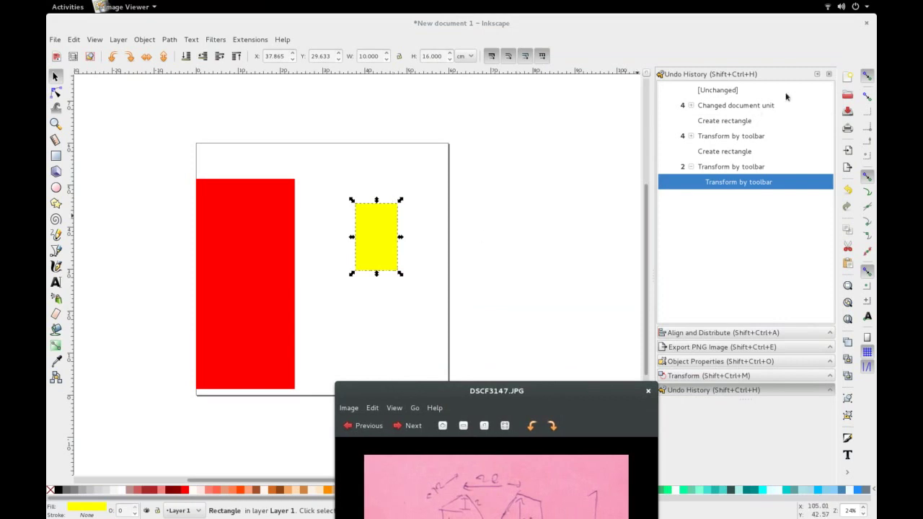
left_click(829, 73)
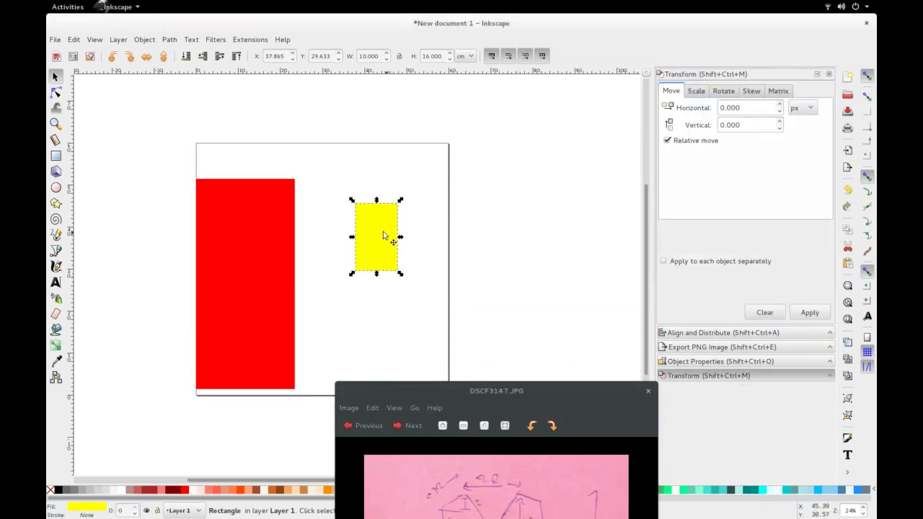
left_click_drag(382, 236, 279, 210)
left_click_drag(139, 143, 258, 383)
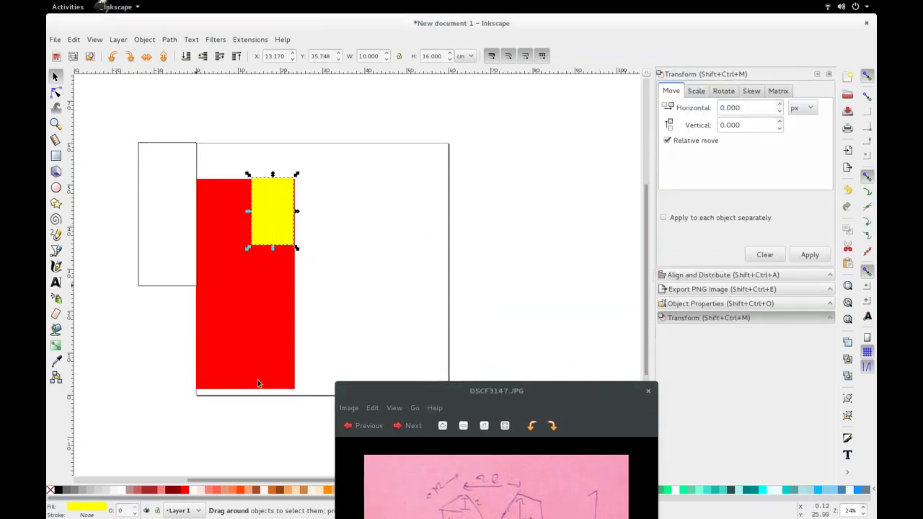
left_click(721, 333)
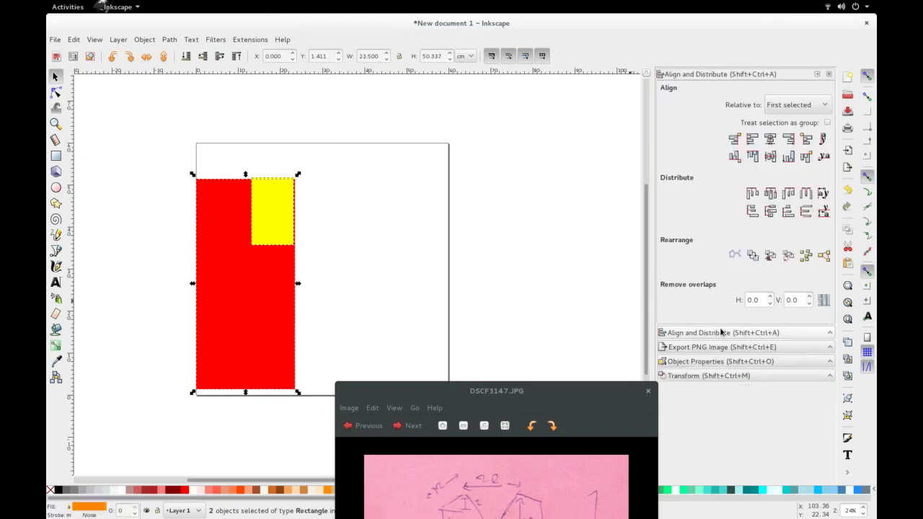
left_click(753, 156)
left_click(789, 139)
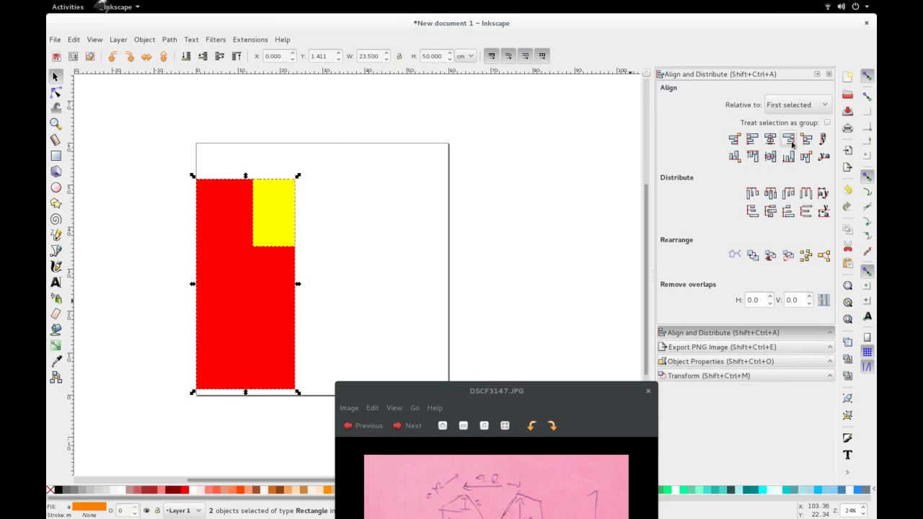
- Subtract the yellow rectangle from the red one with Path > Difference
left_click_drag(161, 149, 315, 432)
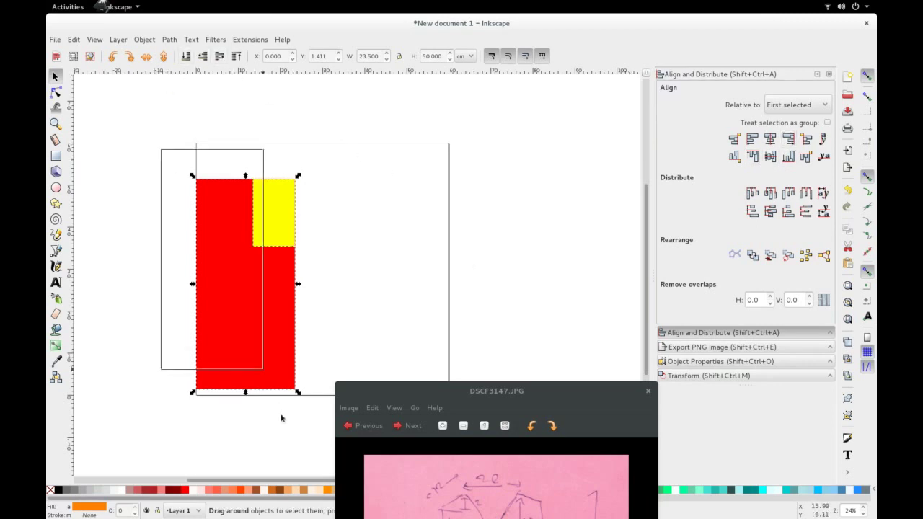
left_click(170, 40)
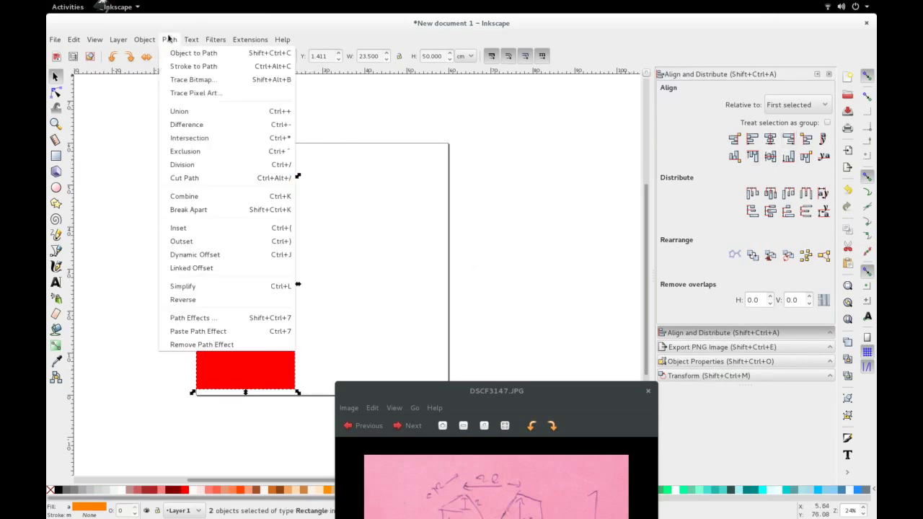
left_click(184, 121)
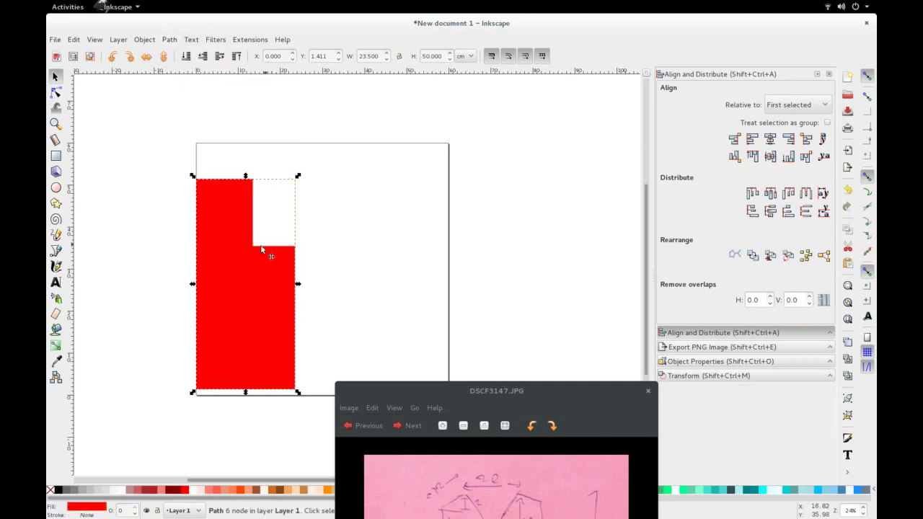
- Delete the notch's inner corner node and straighten the remaining segment into a diagonal
left_click(55, 92)
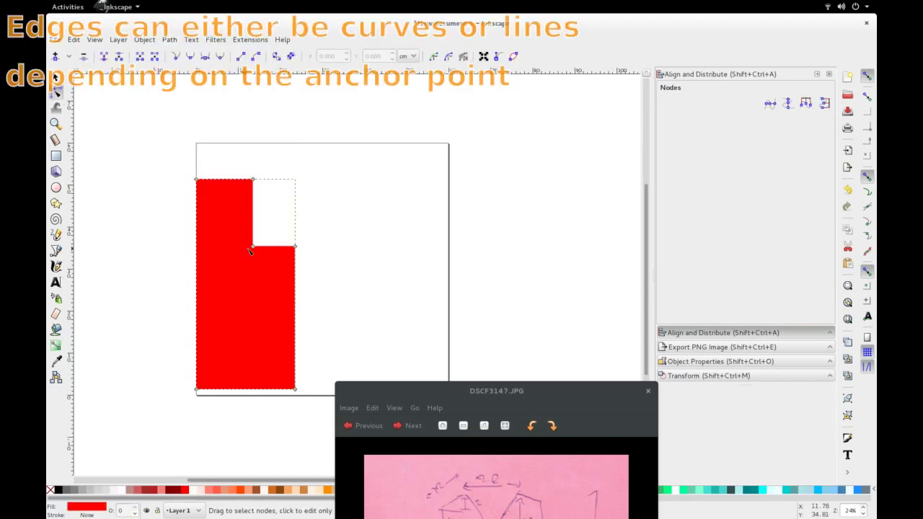
left_click(252, 246)
key("Delete")
left_click(252, 180)
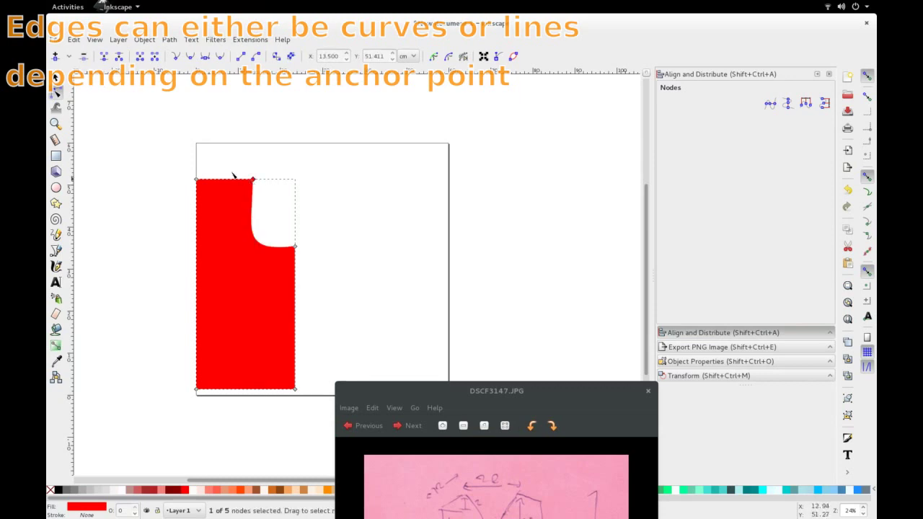
left_click(176, 57)
left_click(294, 247)
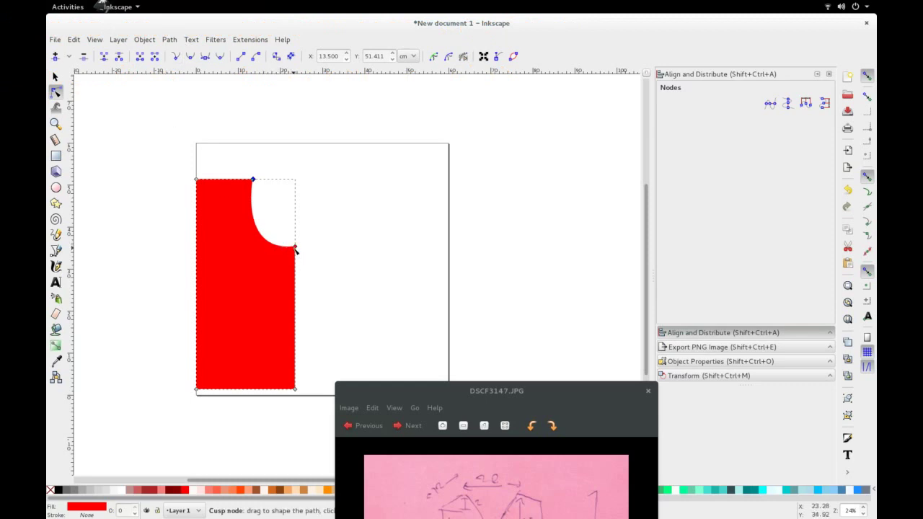
left_click(175, 57)
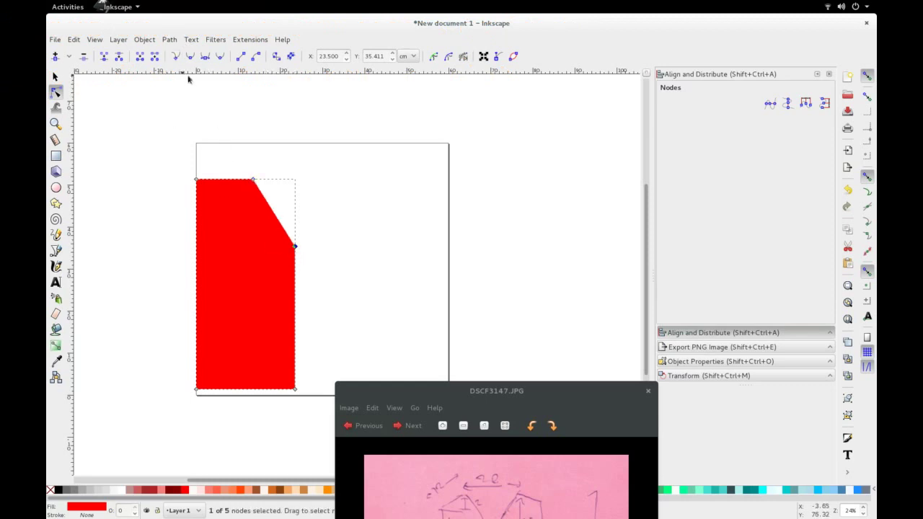
left_click_drag(473, 381, 507, 93)
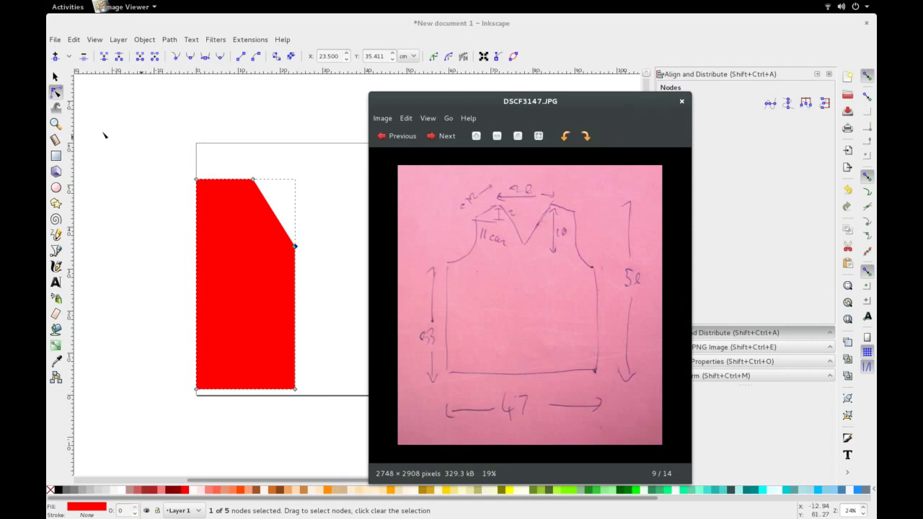
- Draw a 21 × 2 cm yellow strip and place it at the red shape's top corner
left_click(56, 156)
left_click_drag(530, 101, 679, 98)
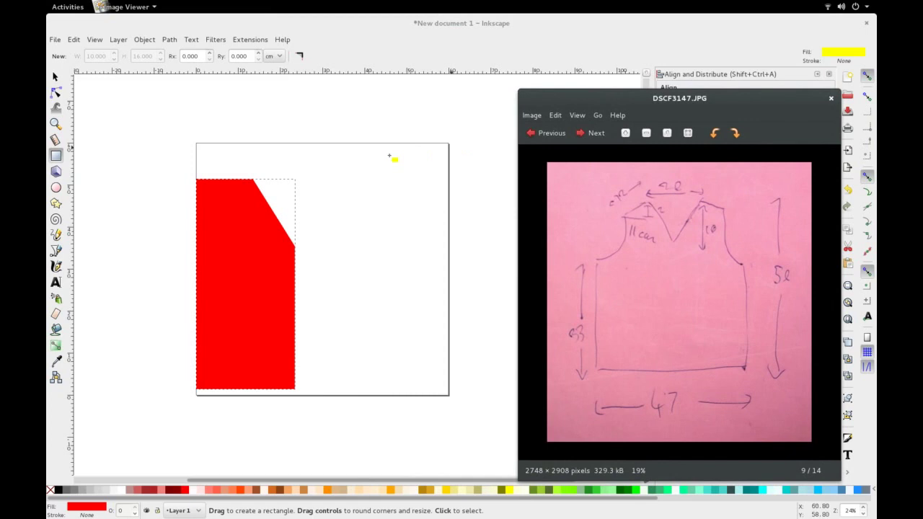
left_click_drag(351, 158, 447, 188)
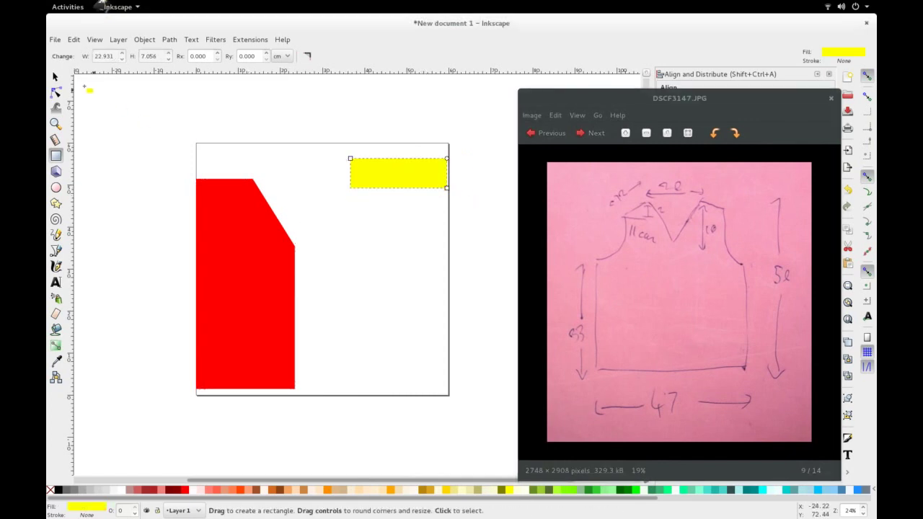
key("s")
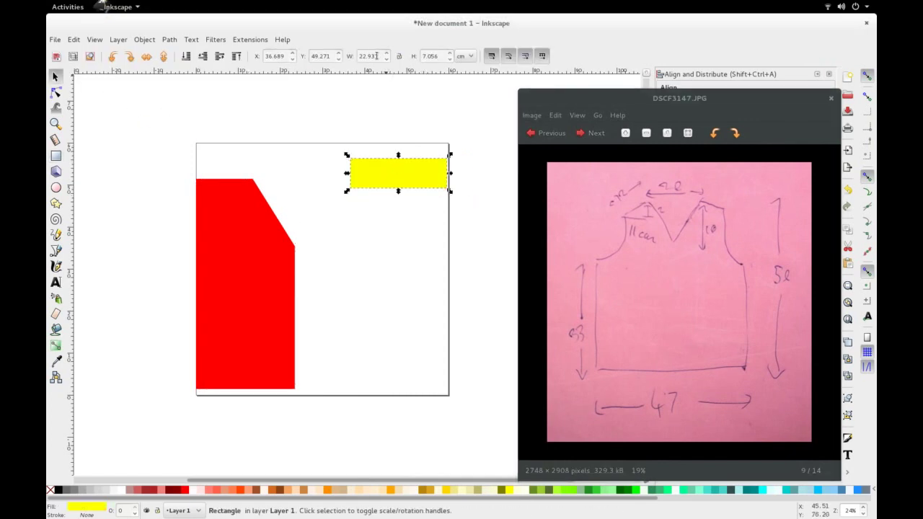
left_click_drag(380, 55, 353, 57)
type("2")
left_click(437, 55)
left_click_drag(441, 56, 419, 56)
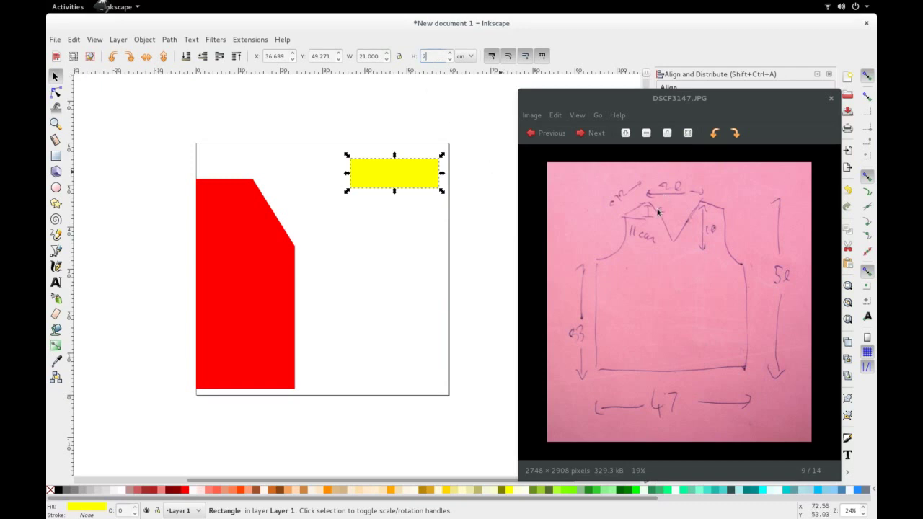
key("Return")
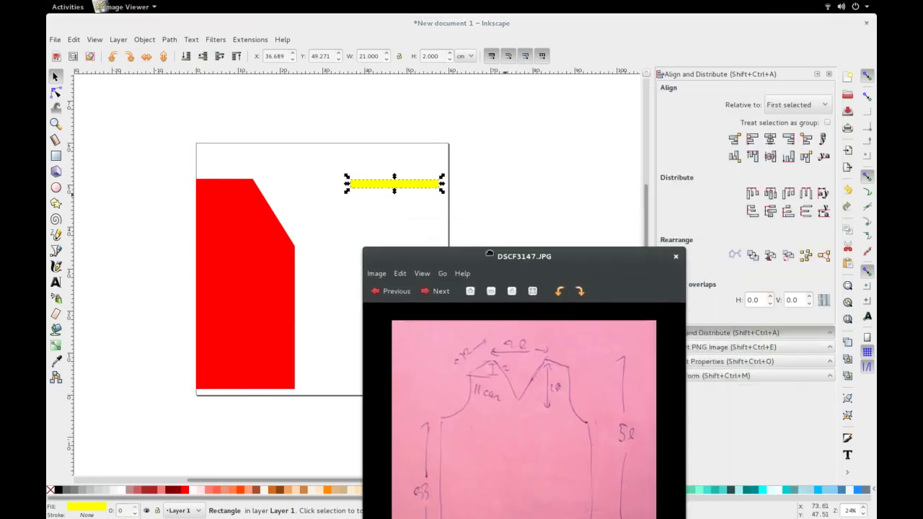
left_click_drag(647, 98, 473, 244)
mouse_move(425, 186)
left_mouse_down()
mouse_move(264, 189)
mouse_move(281, 184)
left_mouse_up()
- Select the strip and red shape and align the strip's edges to the red piece
left_click_drag(167, 140, 345, 426)
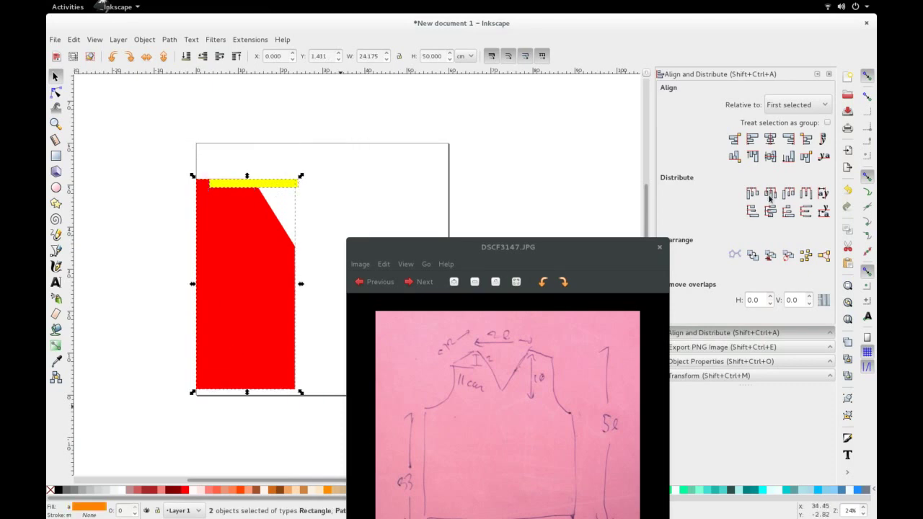
left_click(752, 139)
left_click(788, 139)
left_click(752, 156)
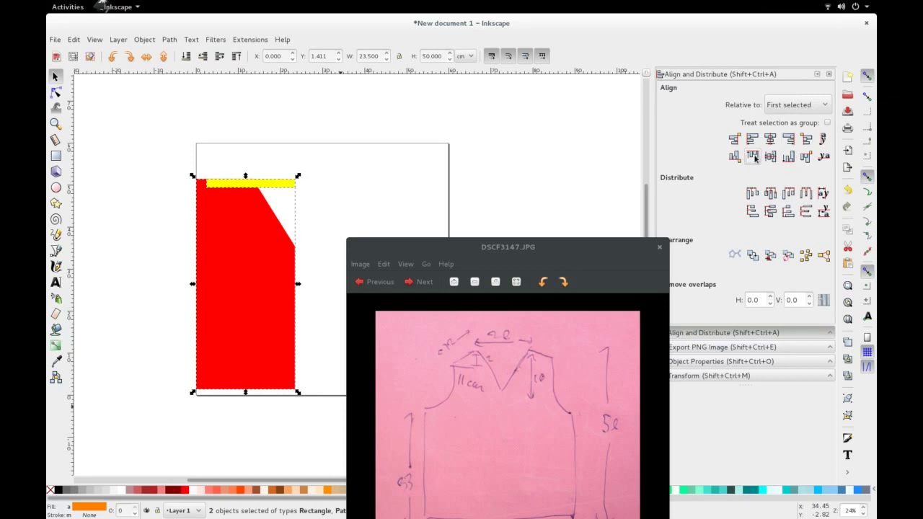
left_click_drag(553, 249, 594, 74)
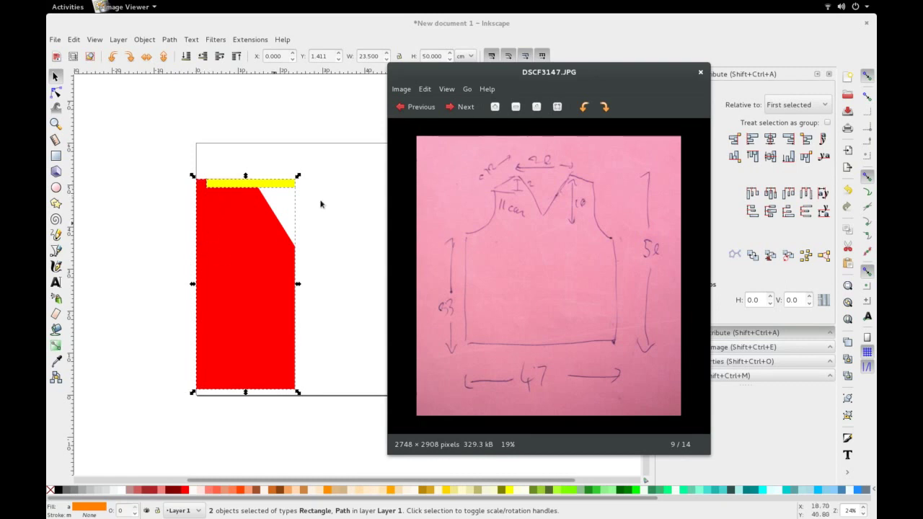
- Narrow the yellow bar to about half its width and cut it from the red shape
left_click(295, 189)
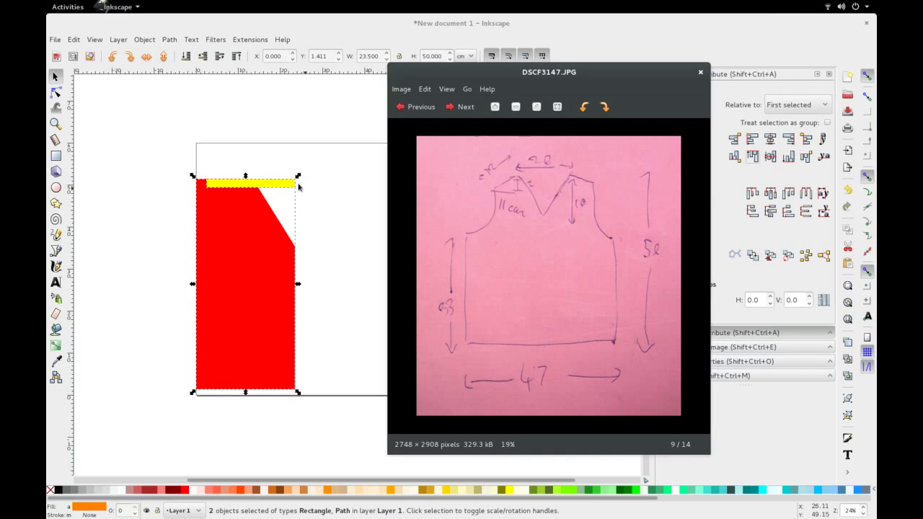
left_click(296, 189)
left_click_drag(297, 184, 250, 183)
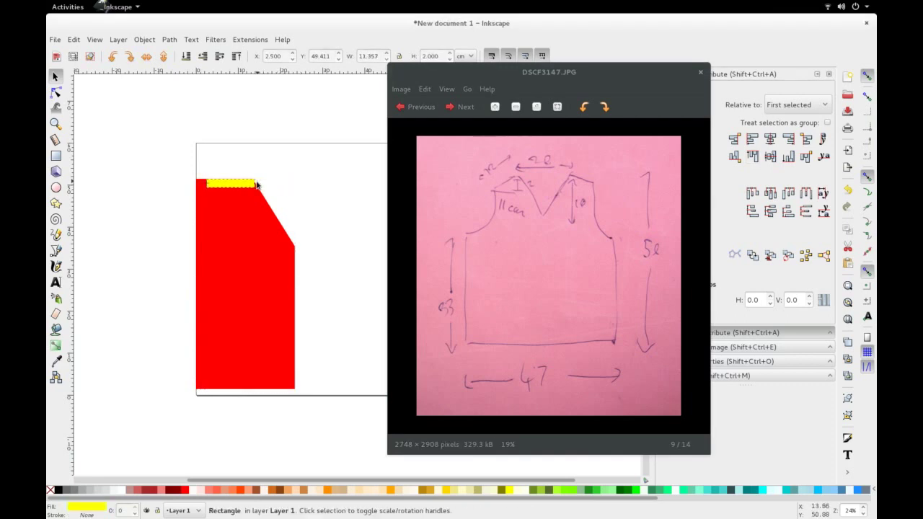
left_click_drag(168, 153, 334, 413)
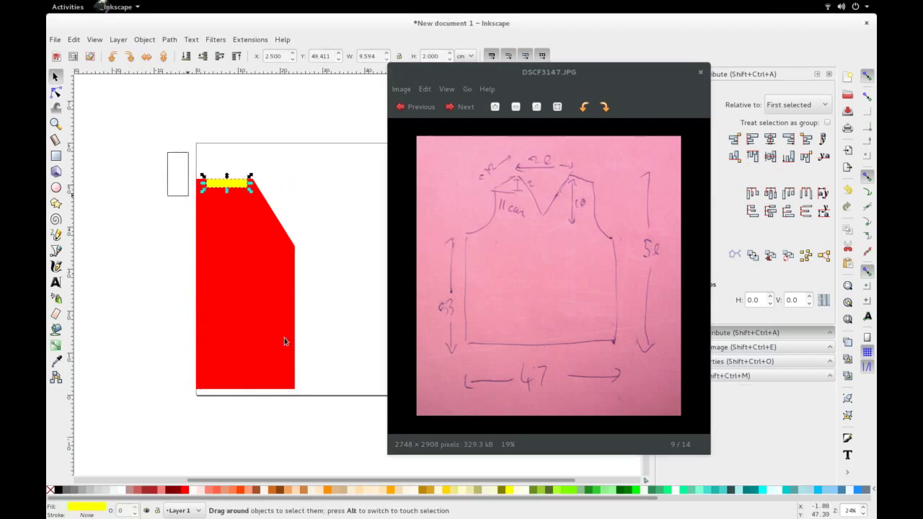
left_click(142, 41)
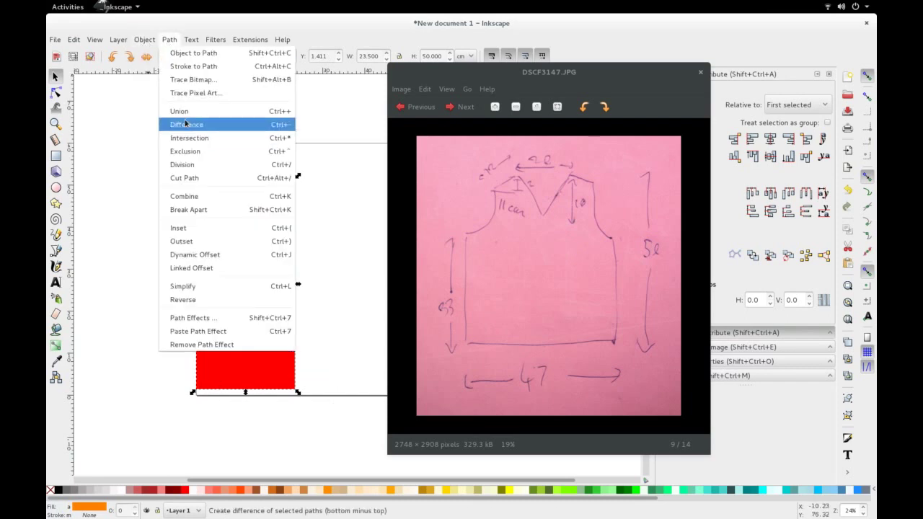
mouse_move(169, 40)
left_click(177, 125)
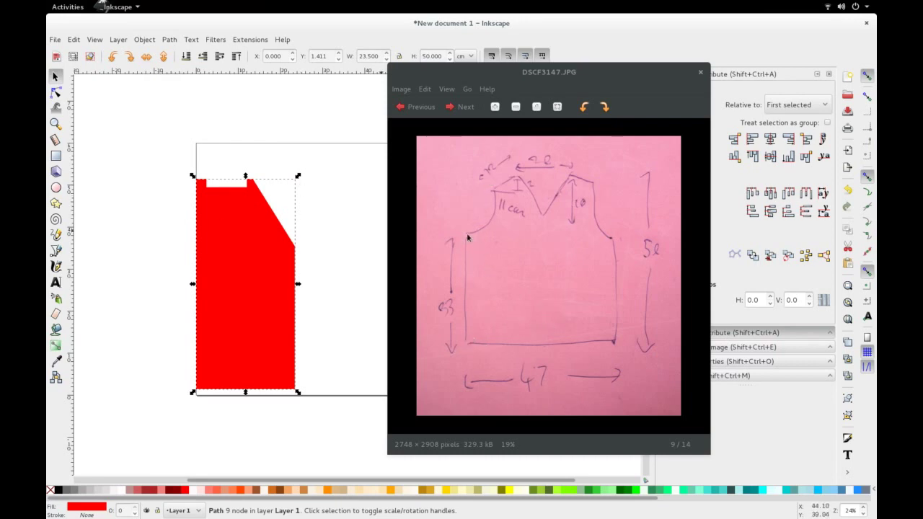
left_click(55, 155)
- Draw a yellow rectangle and size it 2.5 cm wide by 17 cm tall
left_click_drag(329, 163, 355, 253)
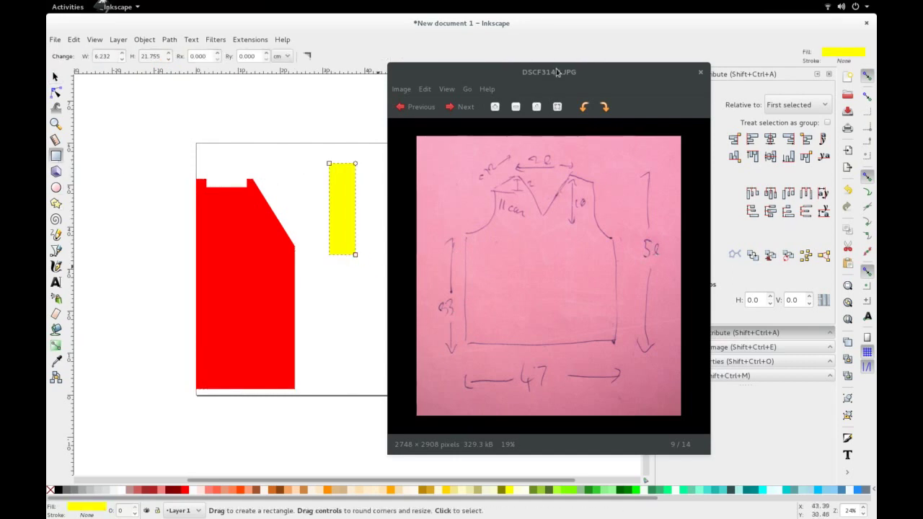
left_click_drag(556, 68, 700, 52)
left_click(56, 77)
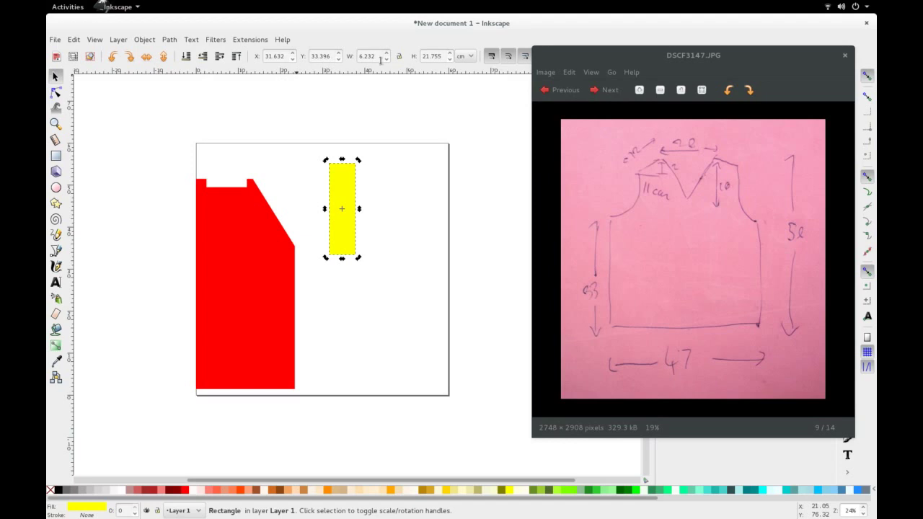
double_click(443, 57)
type("17")
key("shift+Tab")
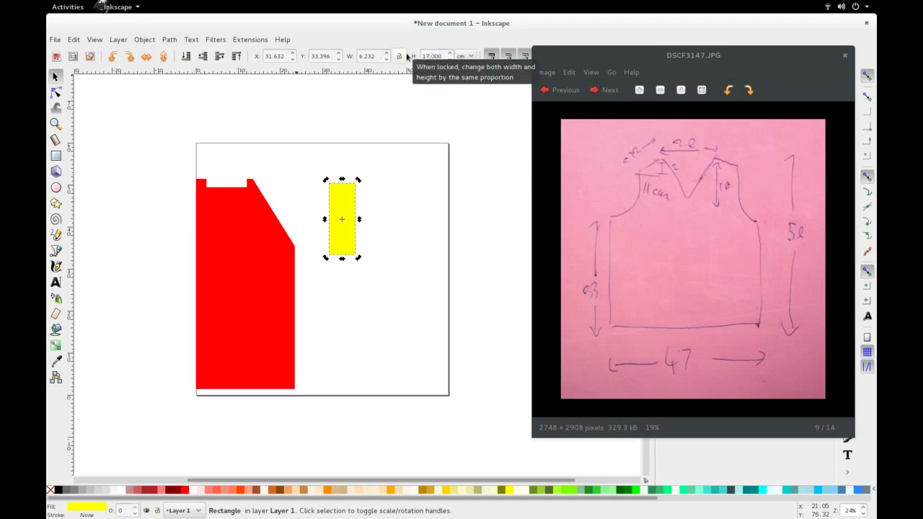
key("shift+Tab")
type("2")
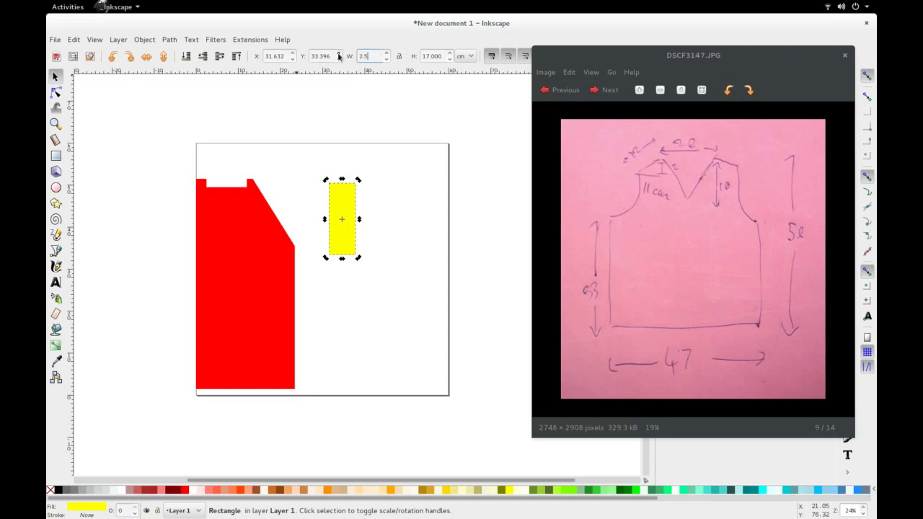
key("Tab")
key("Tab")
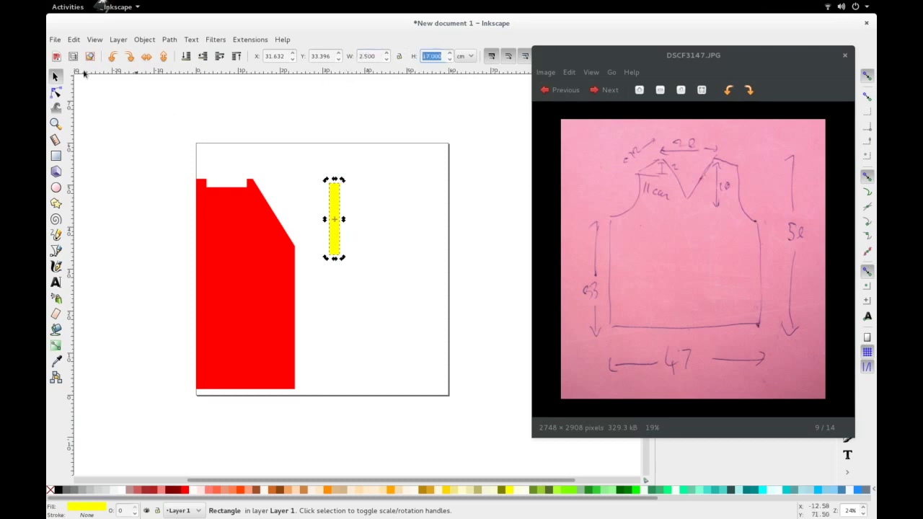
- Move the strip onto the red shape's left edge and align their left and top edges
left_click(378, 250)
left_click_drag(338, 238, 199, 230)
left_click_drag(301, 353, 398, 402)
left_click_drag(633, 44, 456, 12)
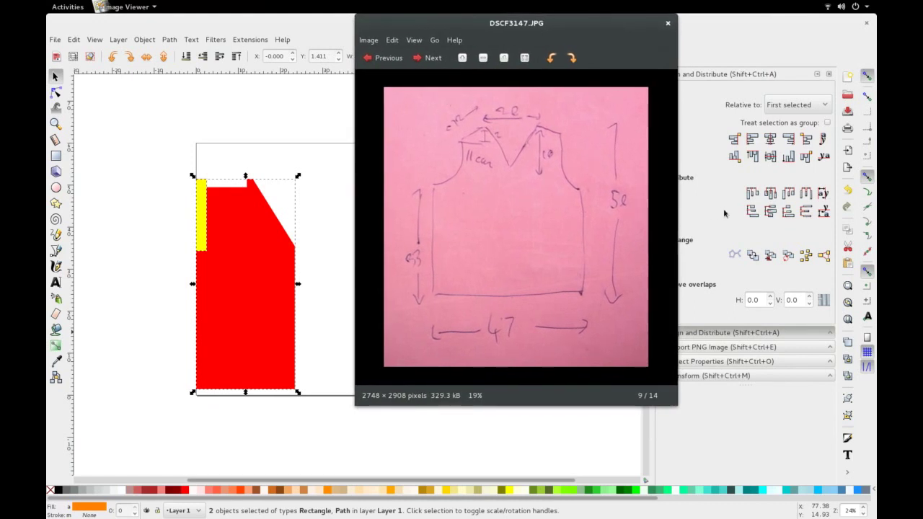
left_click(752, 140)
left_click(752, 155)
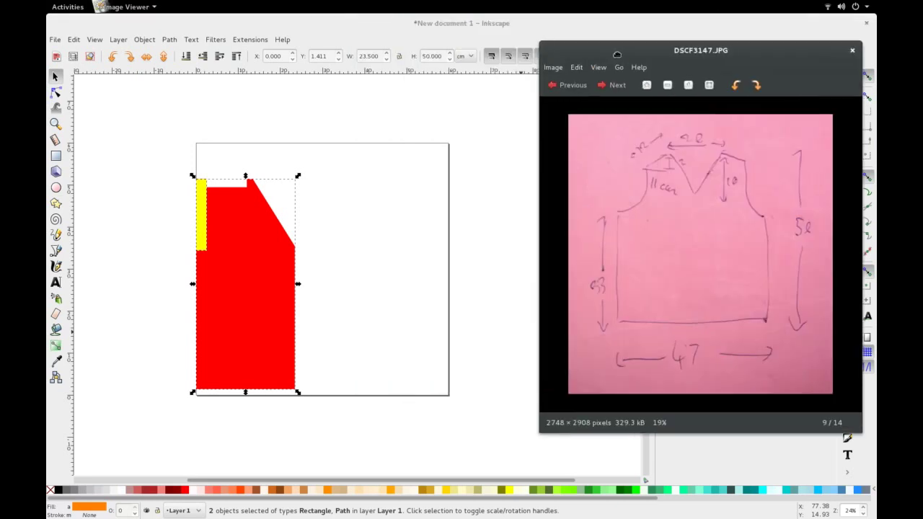
- Subtract the strip from the red shape with Path > Difference
left_click_drag(424, 31, 616, 59)
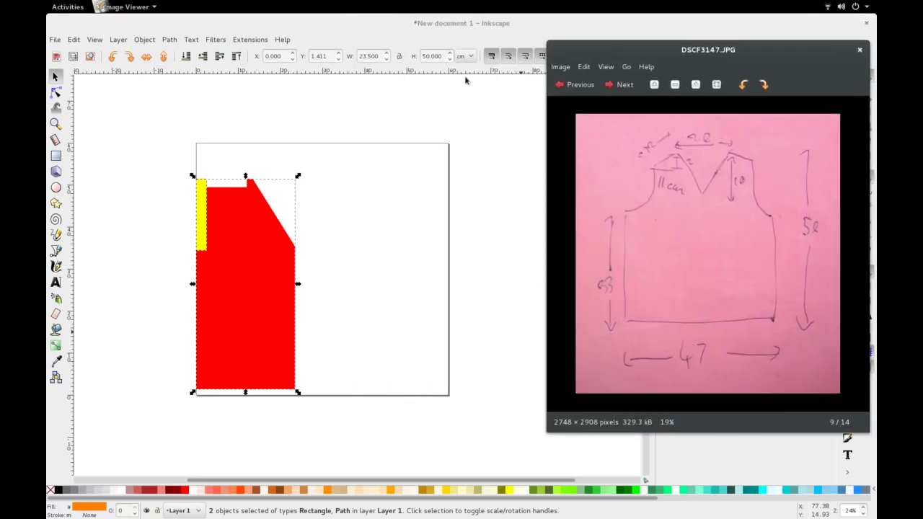
left_click(147, 41)
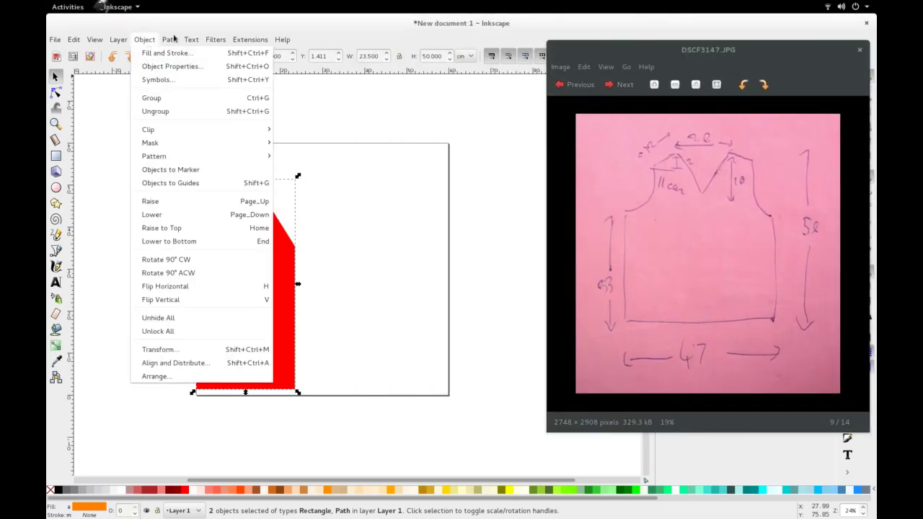
mouse_move(170, 40)
left_click(184, 122)
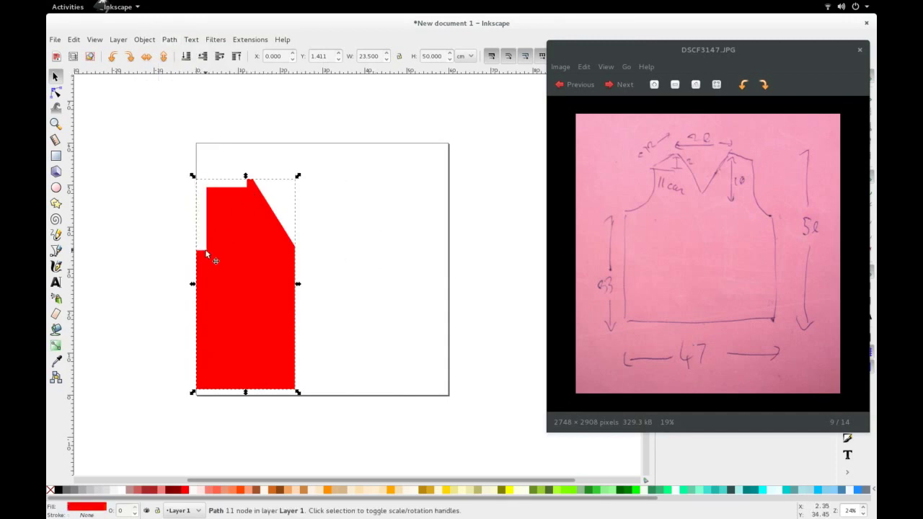
left_click(370, 305)
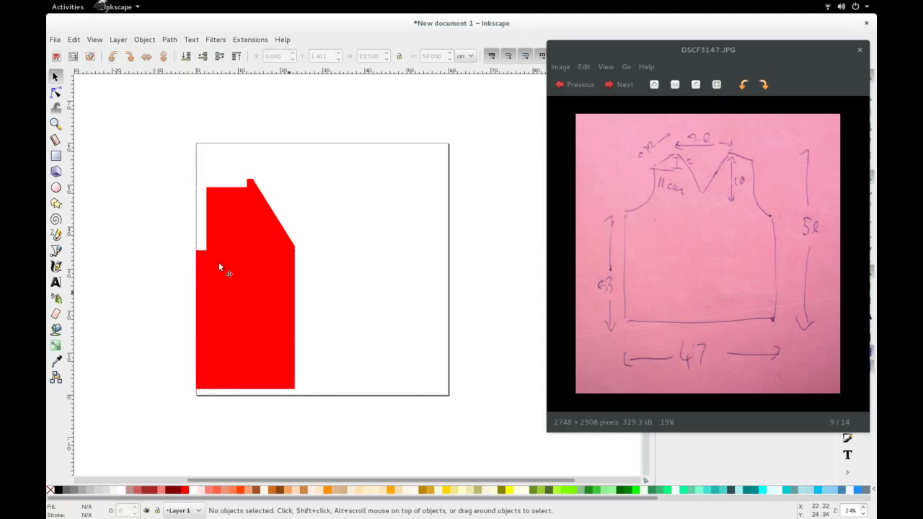
- Make the red shape's top edge a straight line from the shoulder node to the top-left corner
left_click(56, 92)
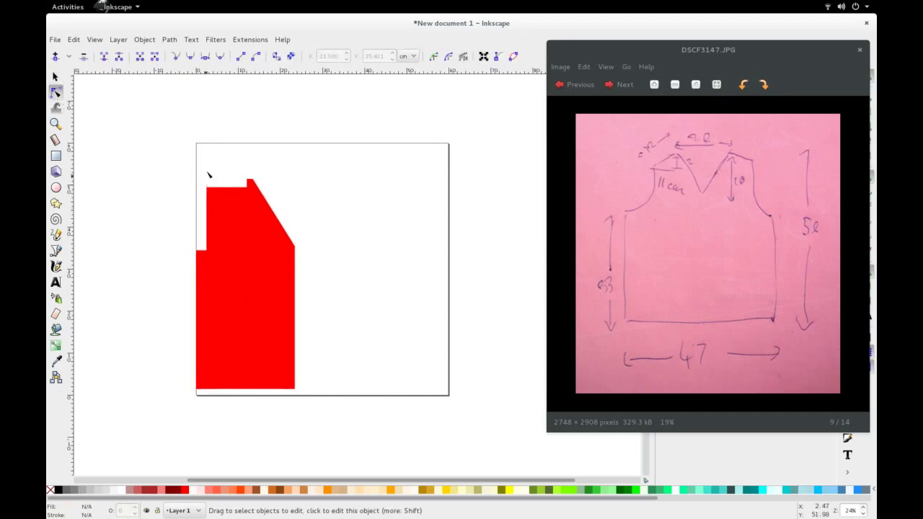
left_click(249, 189)
left_click(247, 186)
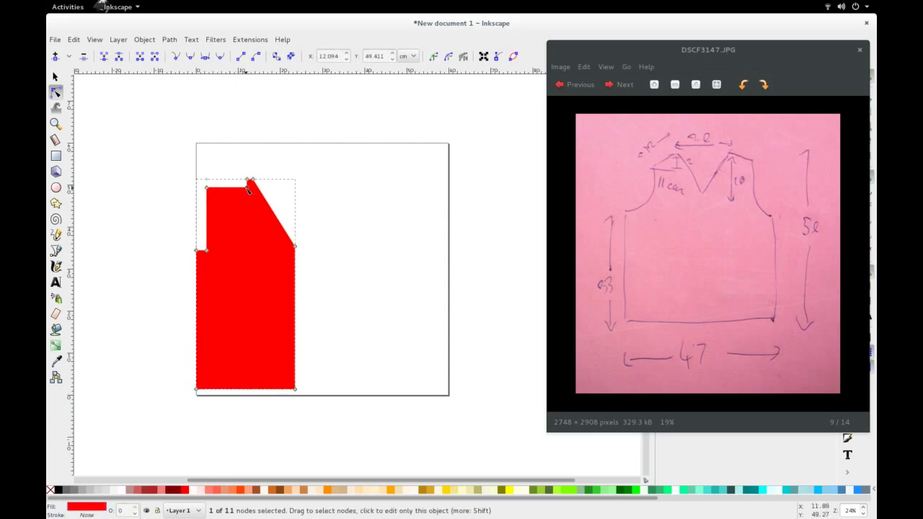
left_click_drag(228, 188, 230, 182)
left_click(253, 180)
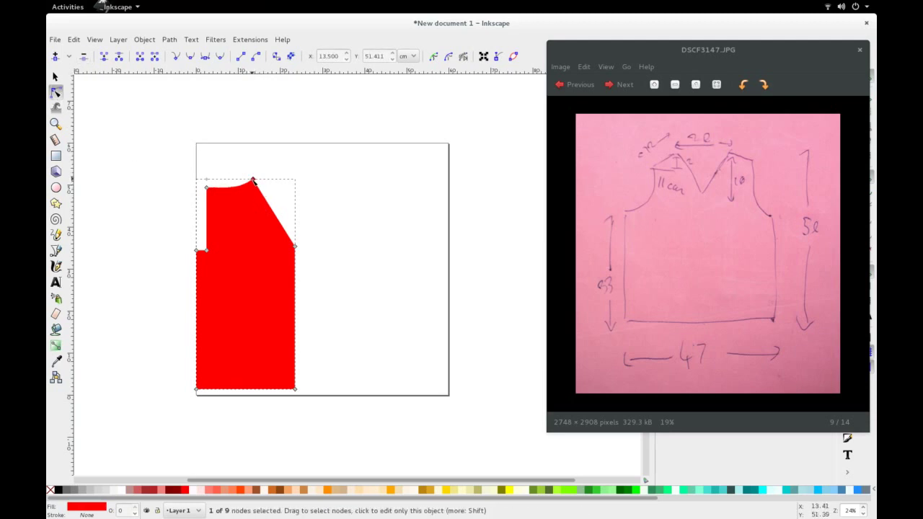
left_click(206, 187)
left_click(176, 56)
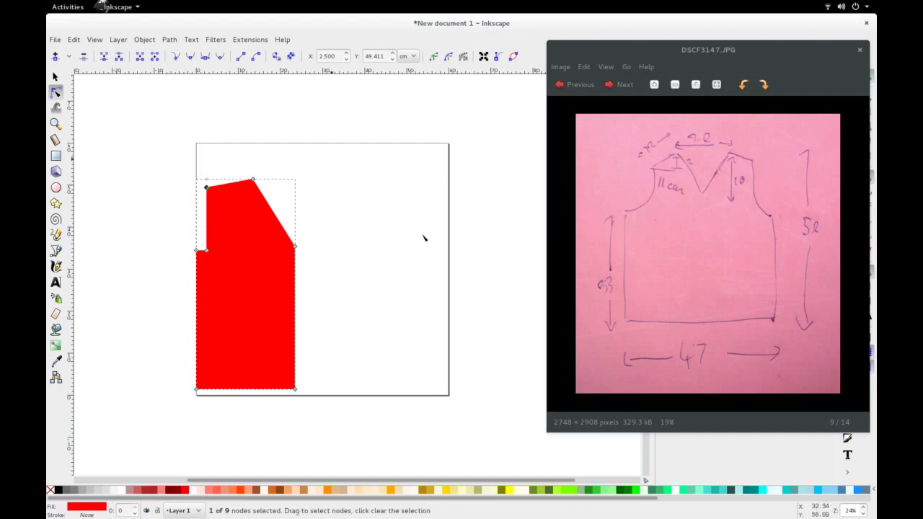
- Delete the top node of the red shape's left vertical edge
left_click(207, 223)
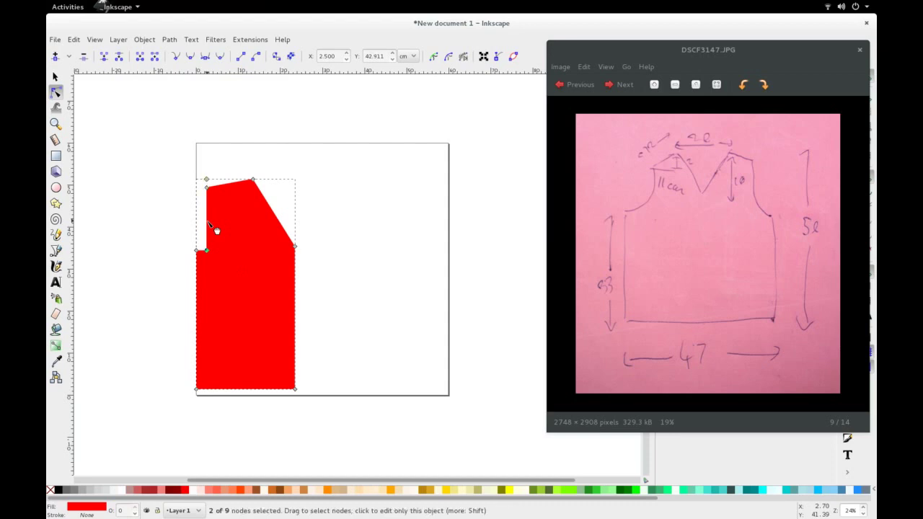
left_click(206, 179)
left_click(84, 60)
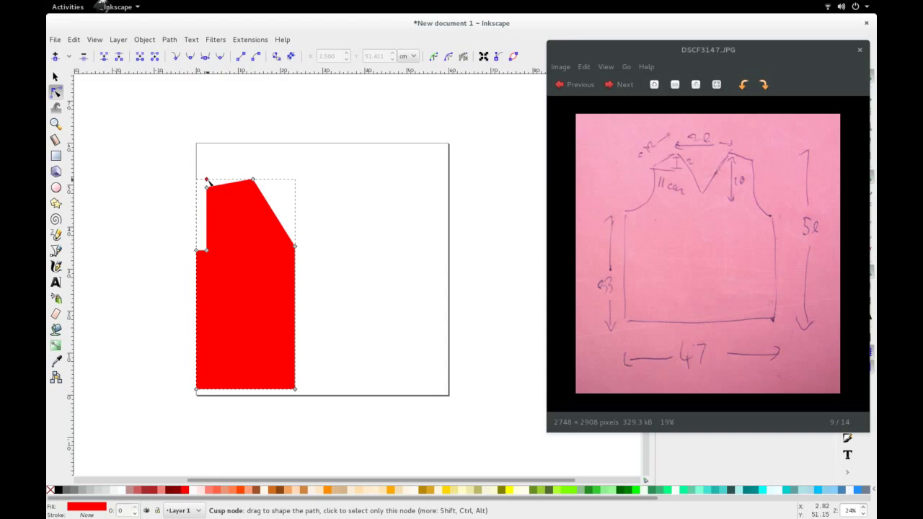
key("Escape")
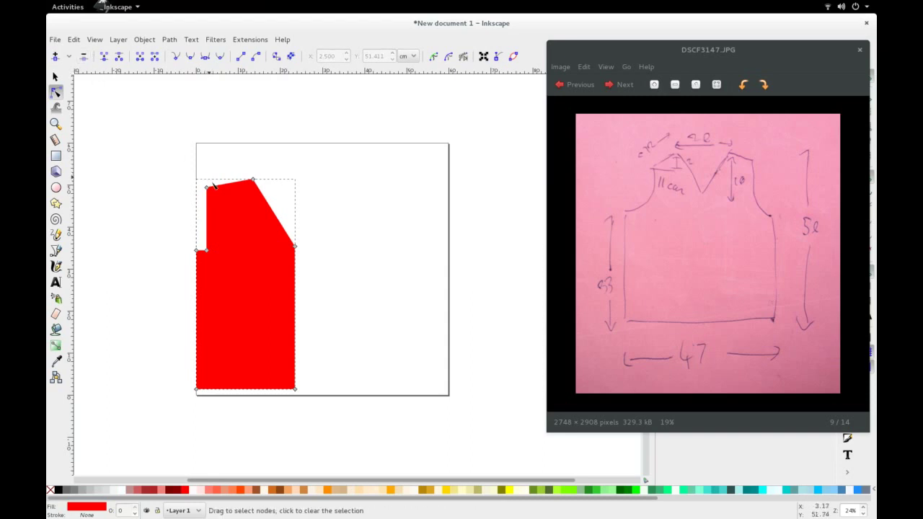
- Add nodes along the left edge and pull the step corner inward into a small curve
left_click(207, 204)
left_click(55, 56)
left_click(56, 57)
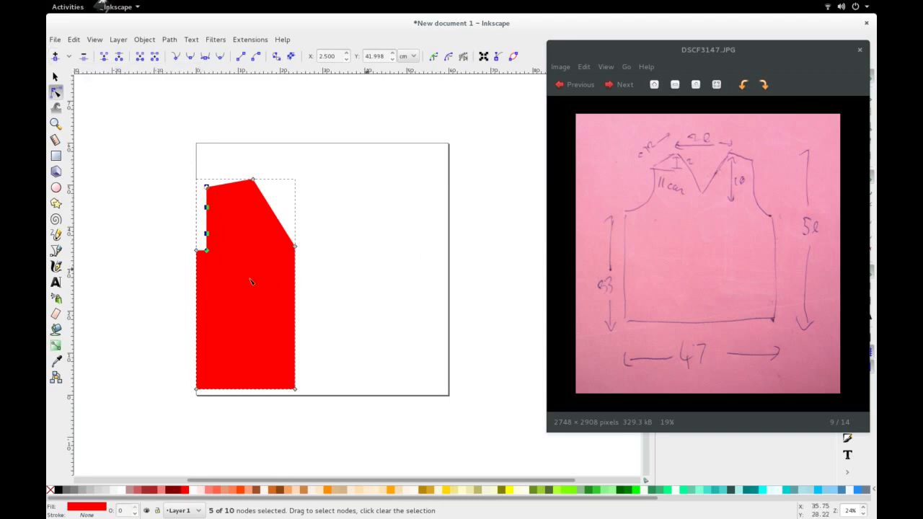
left_click(207, 251)
left_click_drag(206, 251, 203, 247)
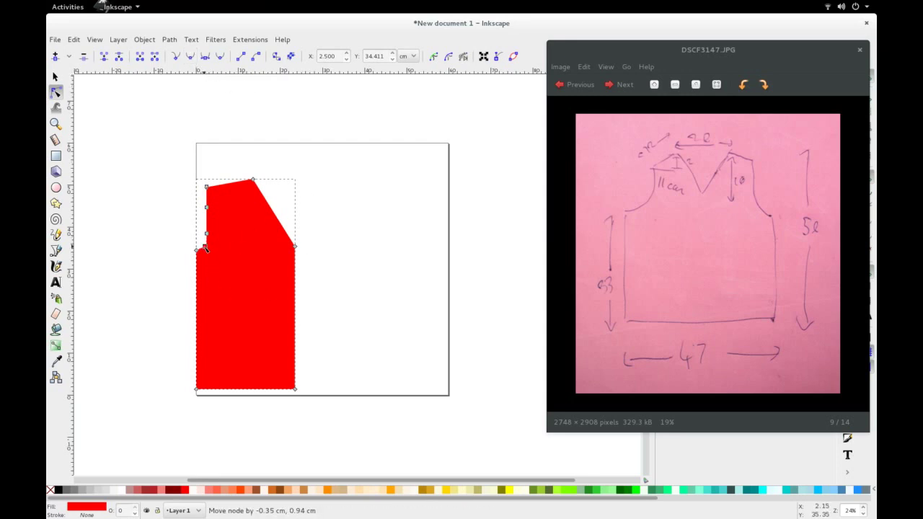
left_click(365, 235)
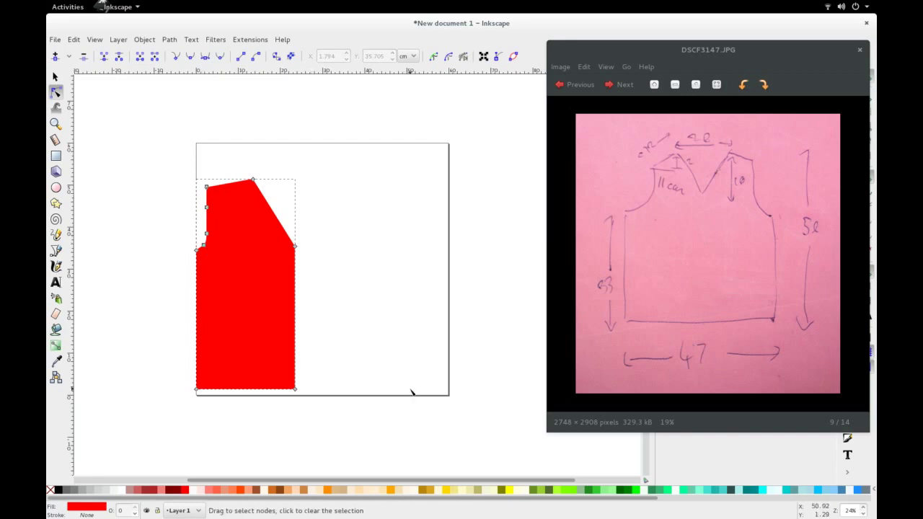
left_click(56, 78)
left_click(392, 299)
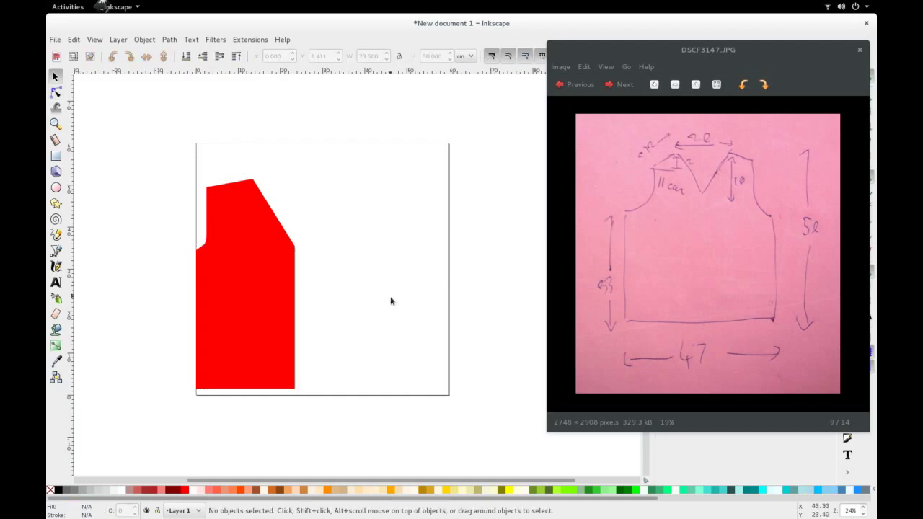
left_click(261, 323)
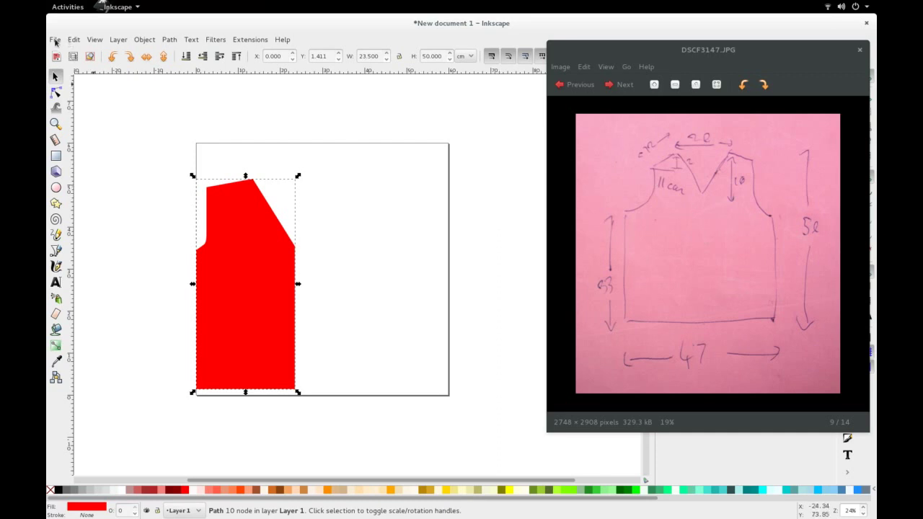
- Clone the red half-vest, flip the clone horizontally and set its X to 23.5 cm
left_click(55, 39)
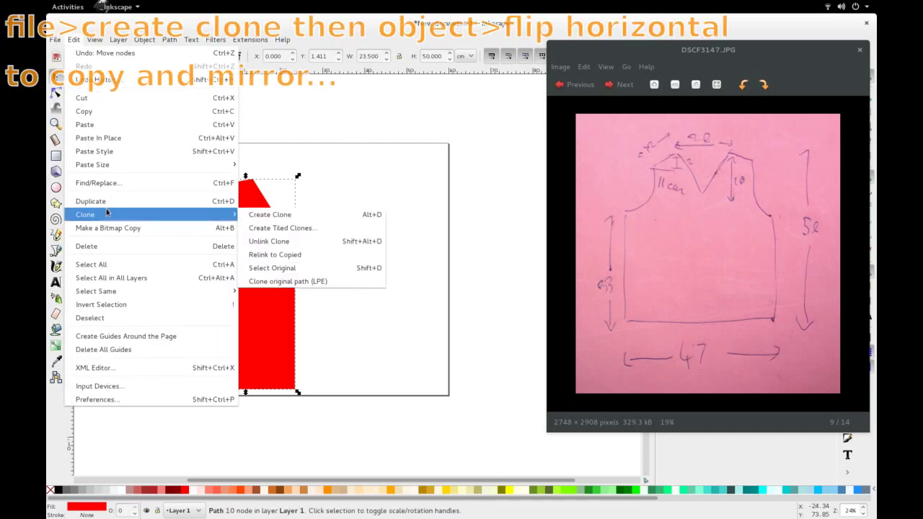
left_click(286, 220)
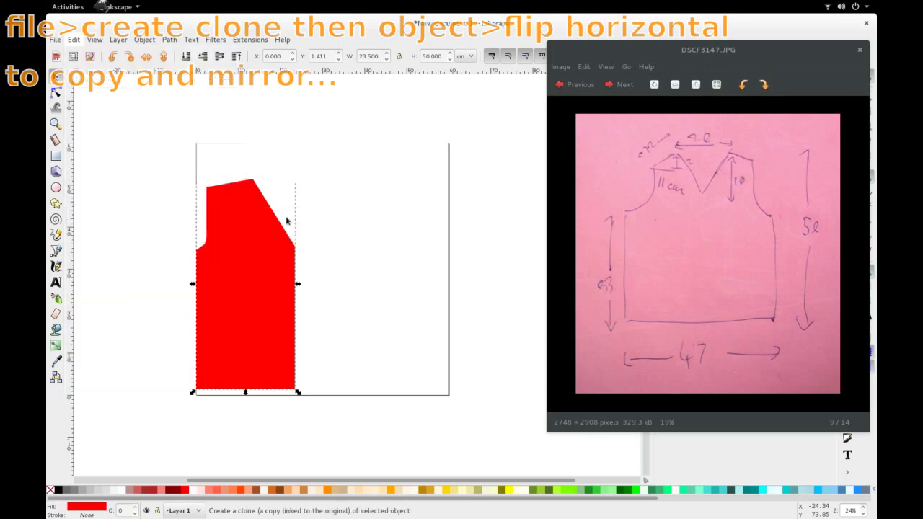
left_click(94, 40)
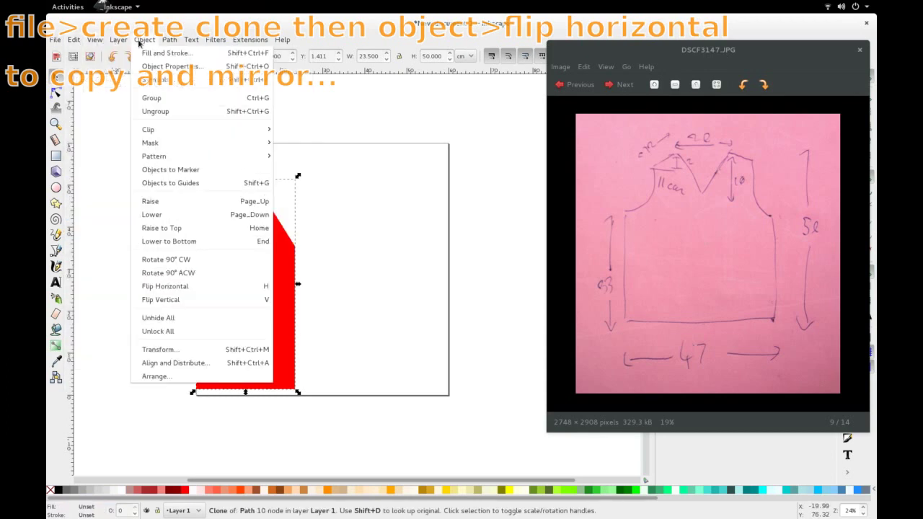
left_click(173, 286)
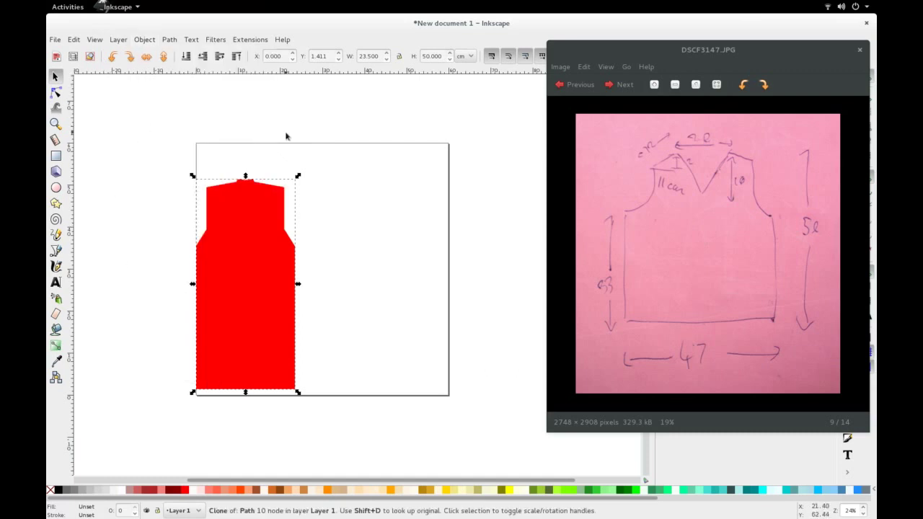
double_click(284, 56)
type("23.5")
key("Tab")
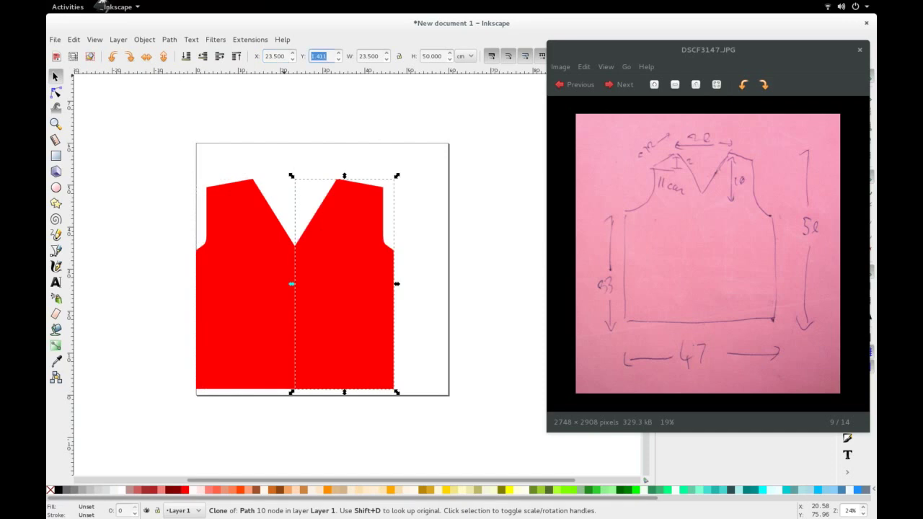
left_click(433, 221)
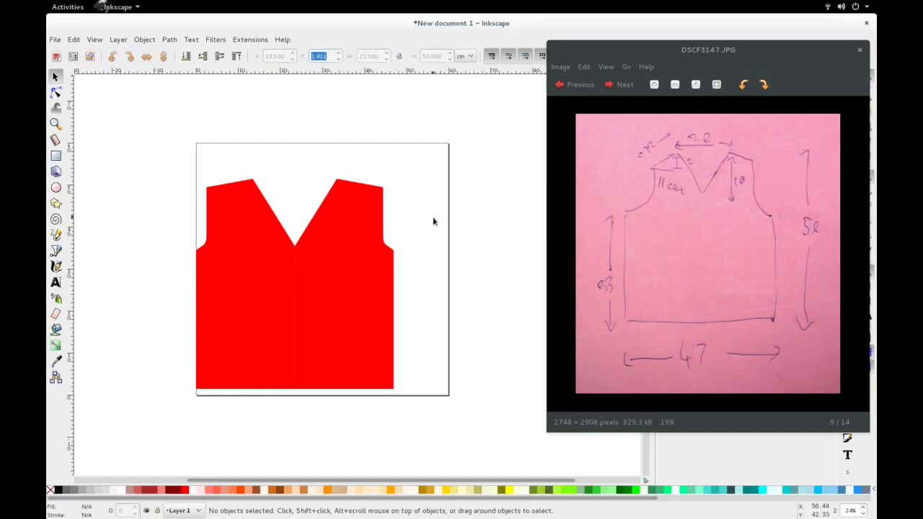
left_click(56, 92)
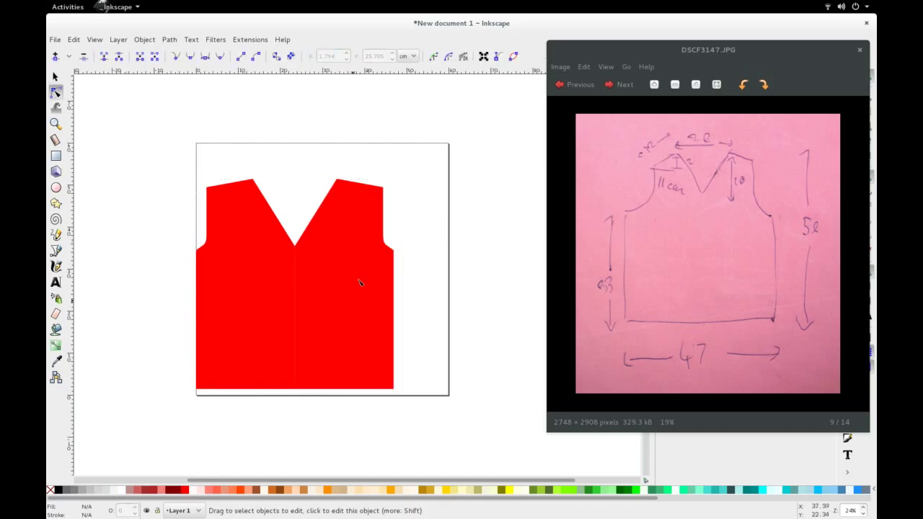
left_click(205, 246)
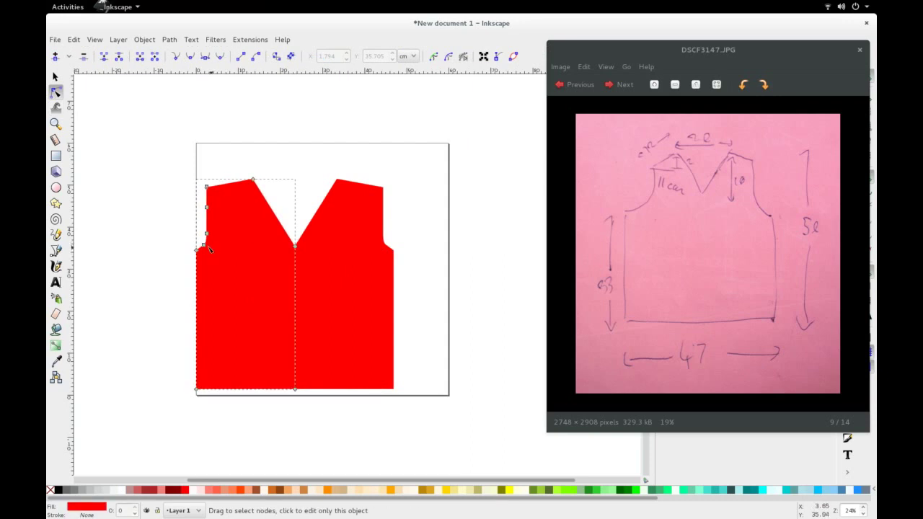
left_click_drag(205, 246, 174, 217)
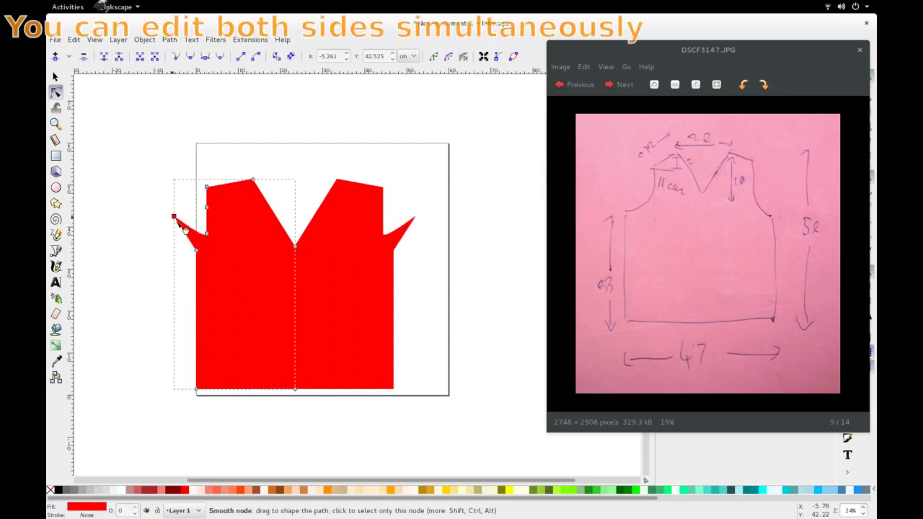
mouse_move(218, 250)
left_mouse_down()
mouse_move(205, 247)
mouse_move(207, 225)
left_mouse_up()
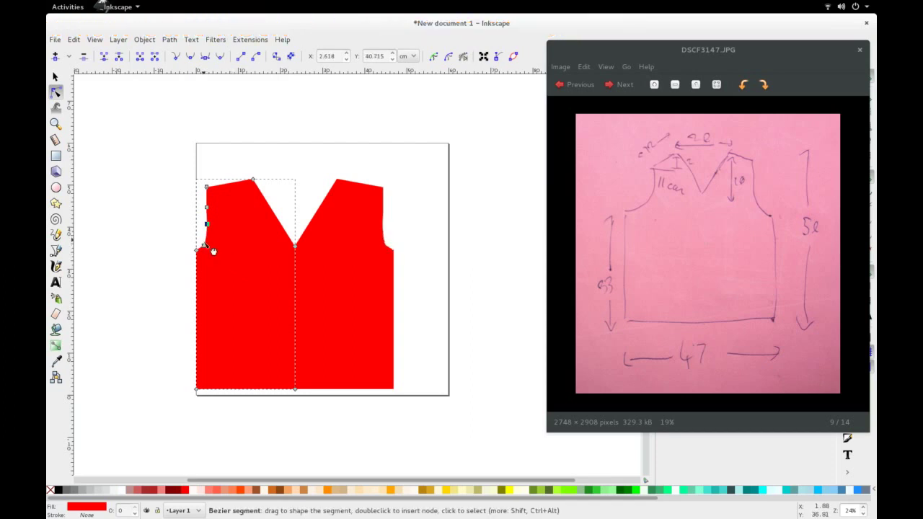
key("ctrl+z")
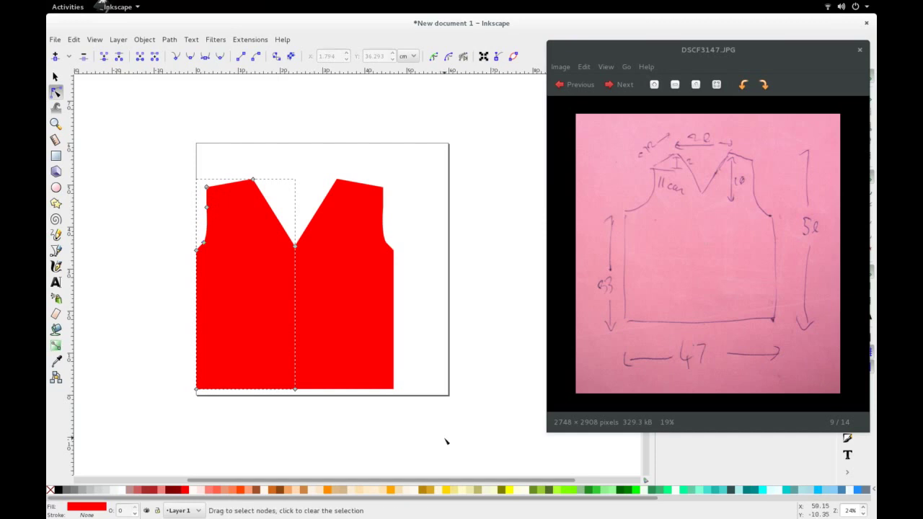
left_click(191, 274)
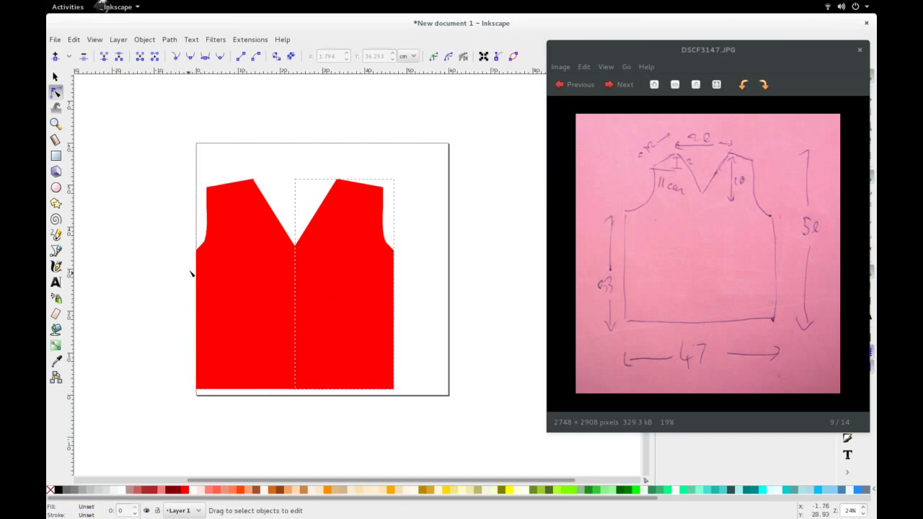
- Unlink the mirrored clone and union both vest halves into one 14-node red path
left_click(56, 40)
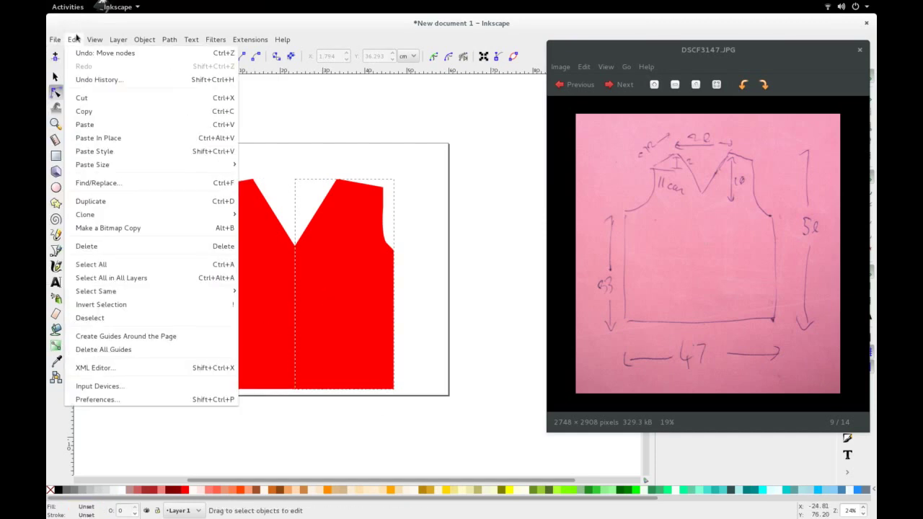
mouse_move(144, 214)
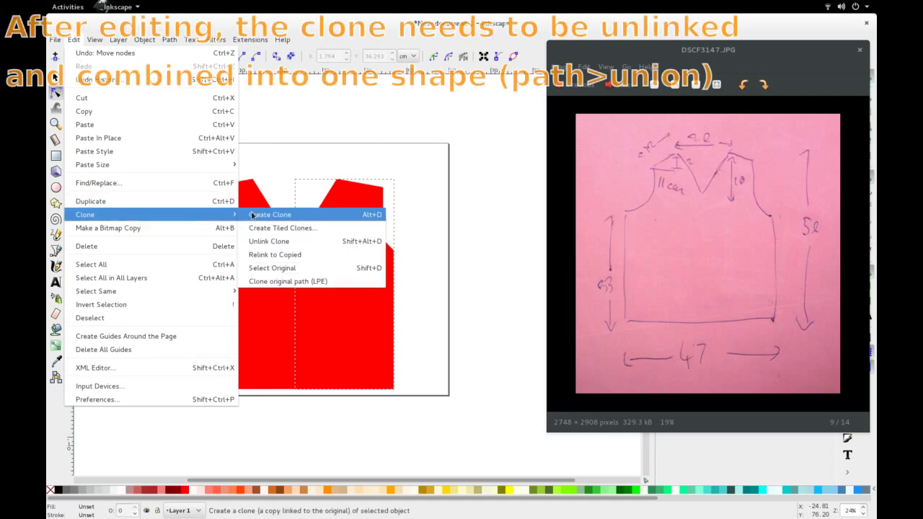
left_click(267, 241)
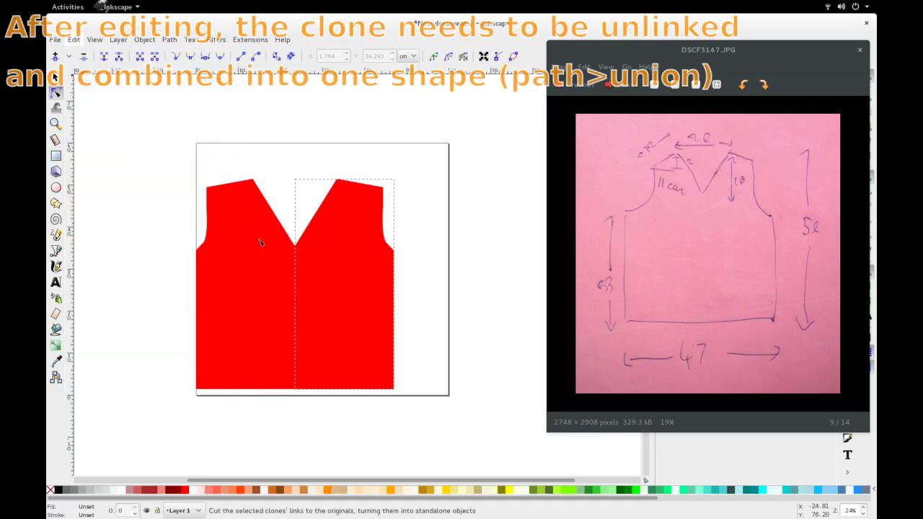
left_click(436, 281)
left_click_drag(166, 149, 453, 453)
left_click(170, 40)
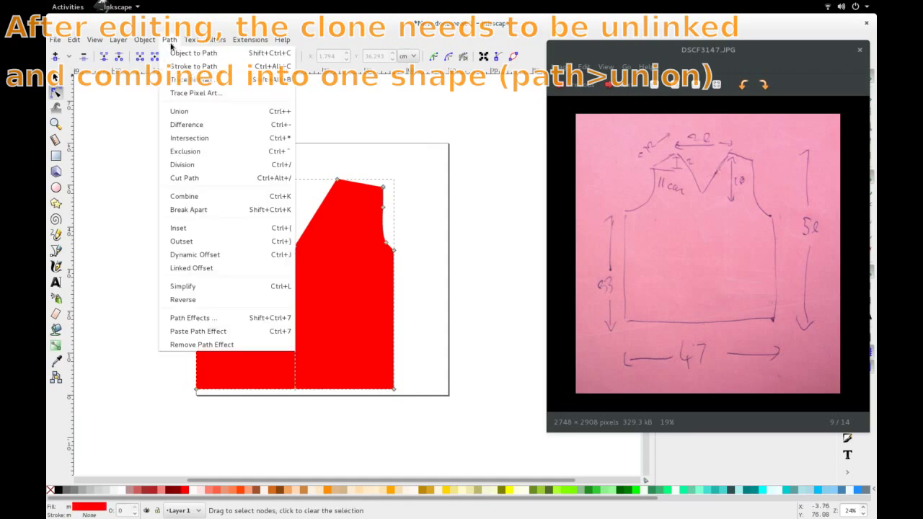
left_click(182, 111)
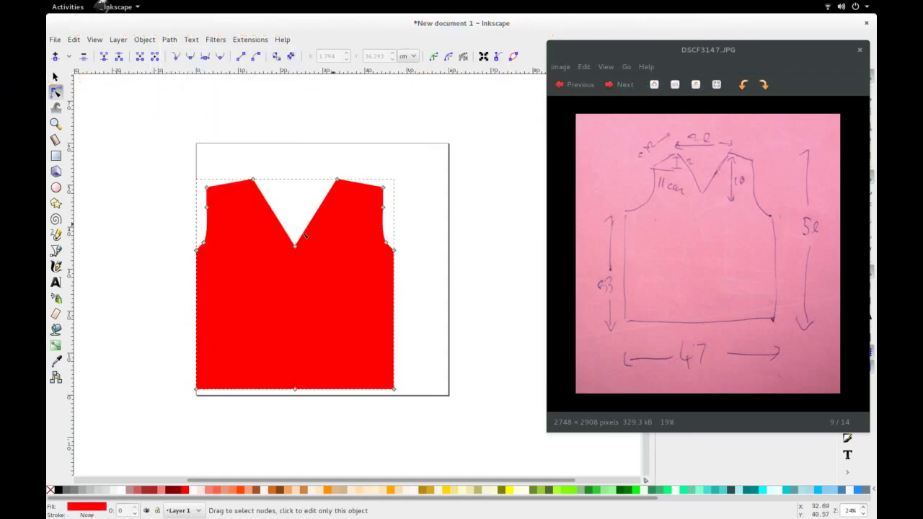
left_click(56, 76)
- Change the red vest shape's ID from rect3336 to 'front' in Object Properties
left_click_drag(682, 57, 438, 259)
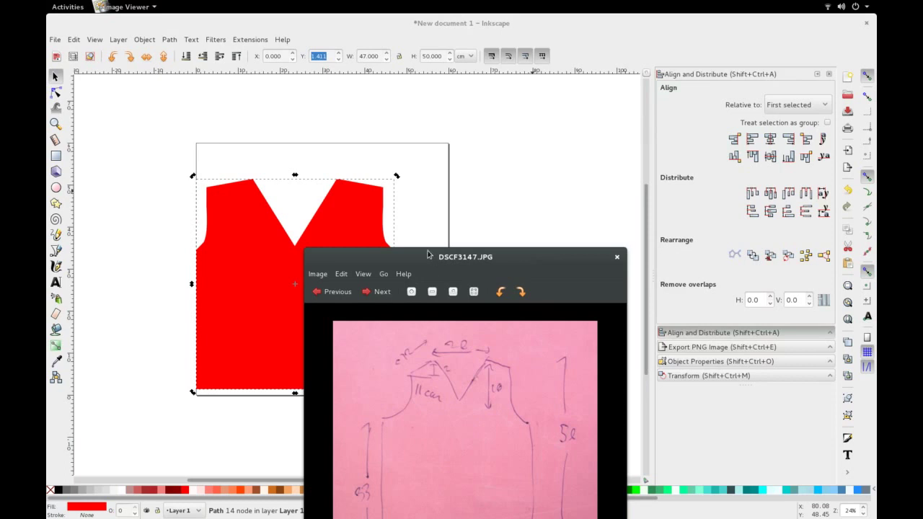
left_click_drag(428, 254, 578, 311)
left_click(321, 300)
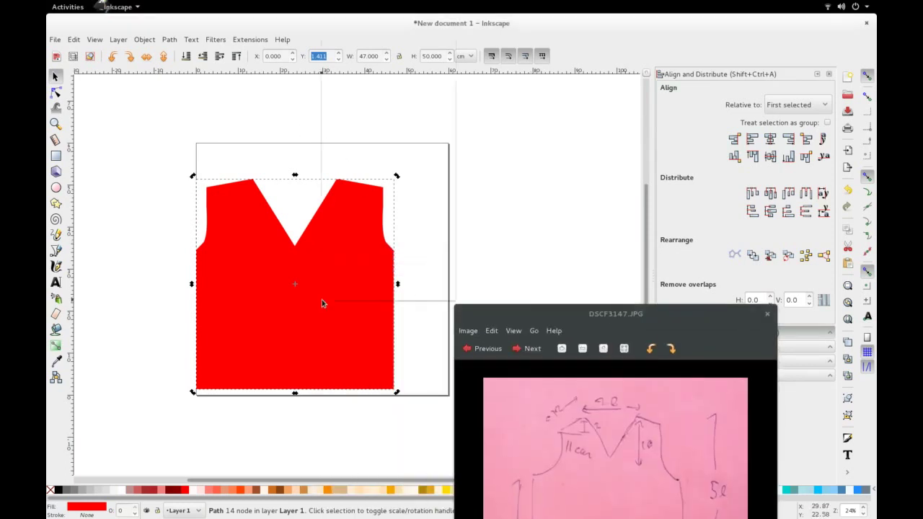
right_click(321, 301)
left_click(360, 172)
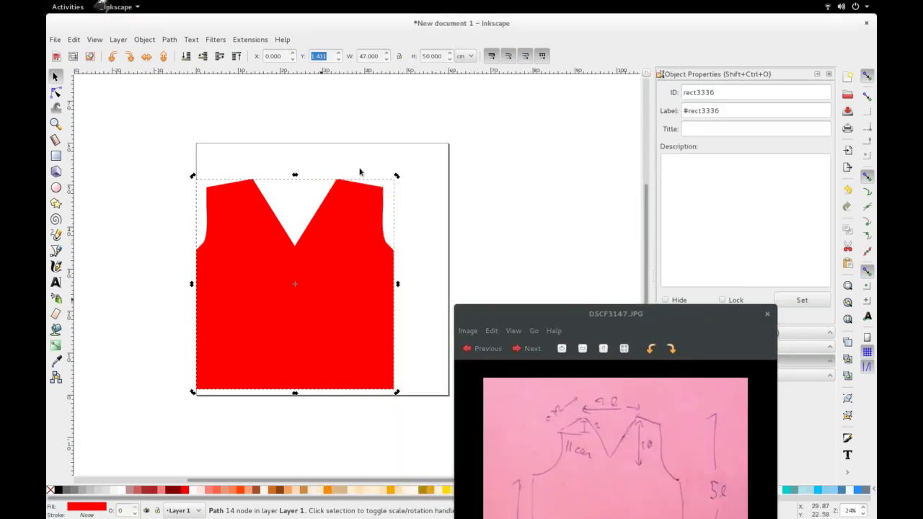
double_click(732, 92)
type("front")
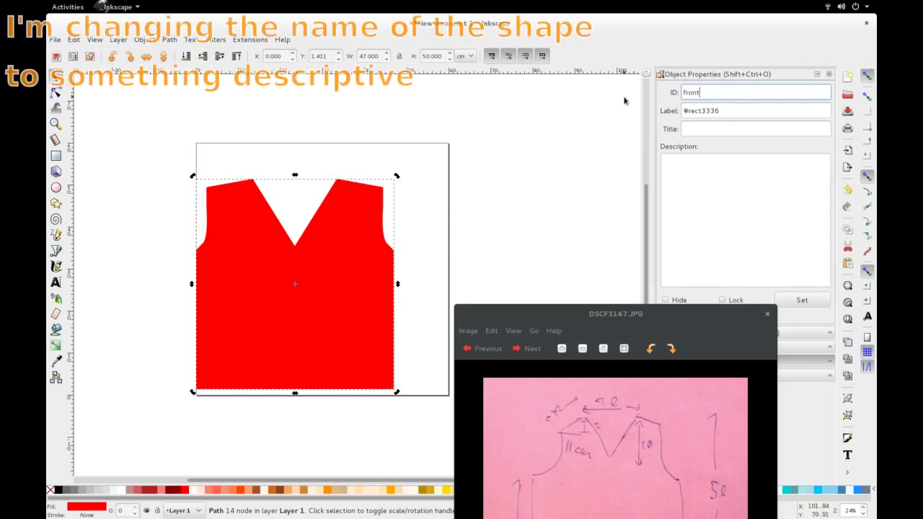
left_click(802, 300)
mouse_move(606, 318)
left_mouse_down()
mouse_move(569, 245)
mouse_move(541, 146)
left_mouse_up()
left_click(262, 192)
left_click(248, 231)
- Set up PNG export of the selection at 10 dpi with the area shown in centimetres
left_click(54, 40)
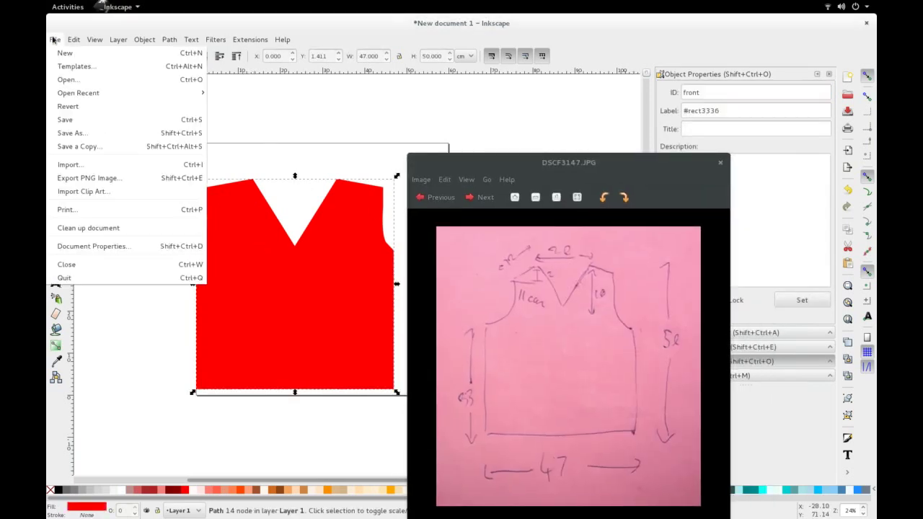
left_click(98, 178)
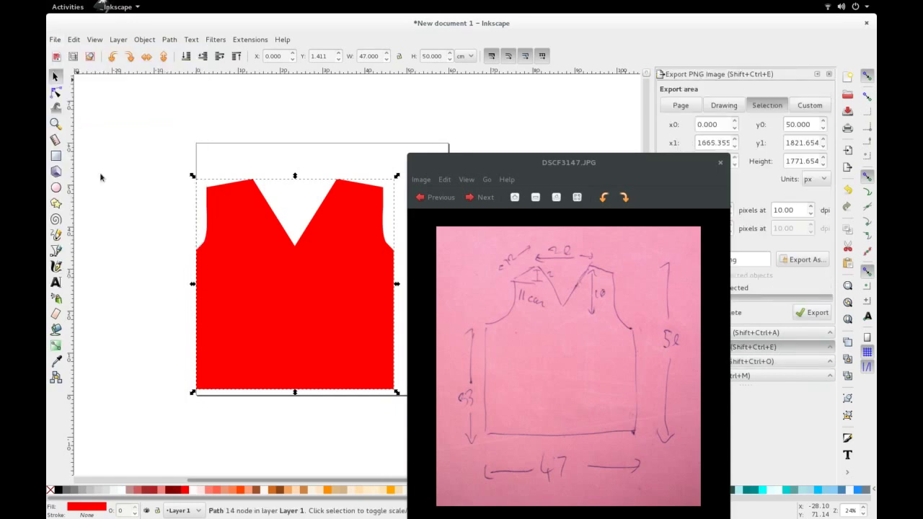
mouse_move(623, 164)
left_mouse_down()
mouse_move(485, 90)
mouse_move(491, 79)
left_mouse_up()
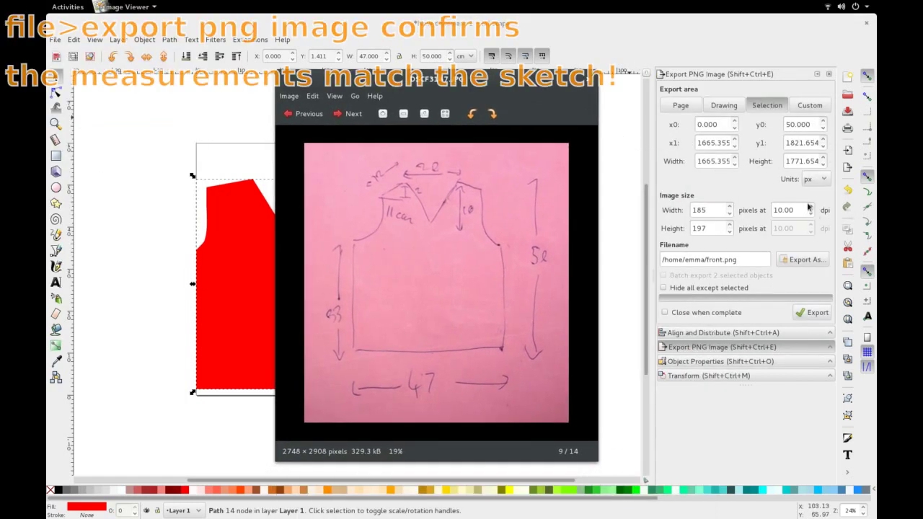
left_click(822, 180)
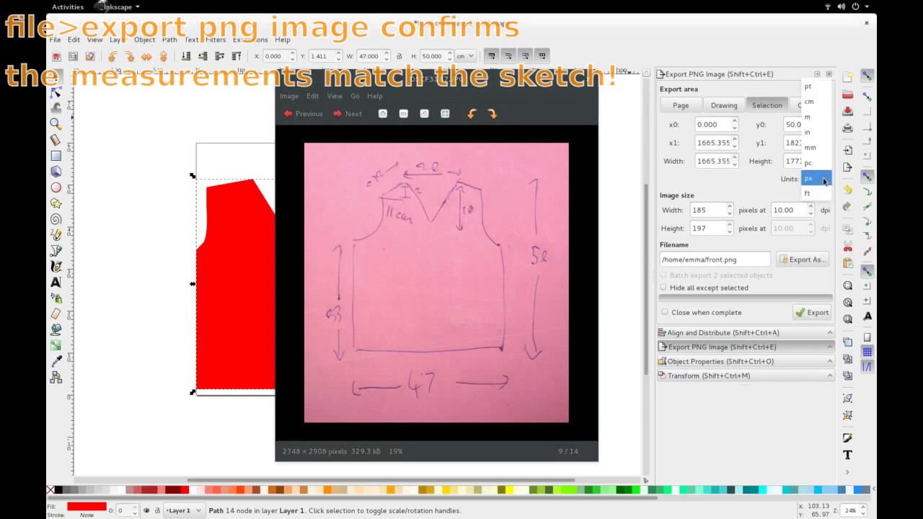
left_click(812, 103)
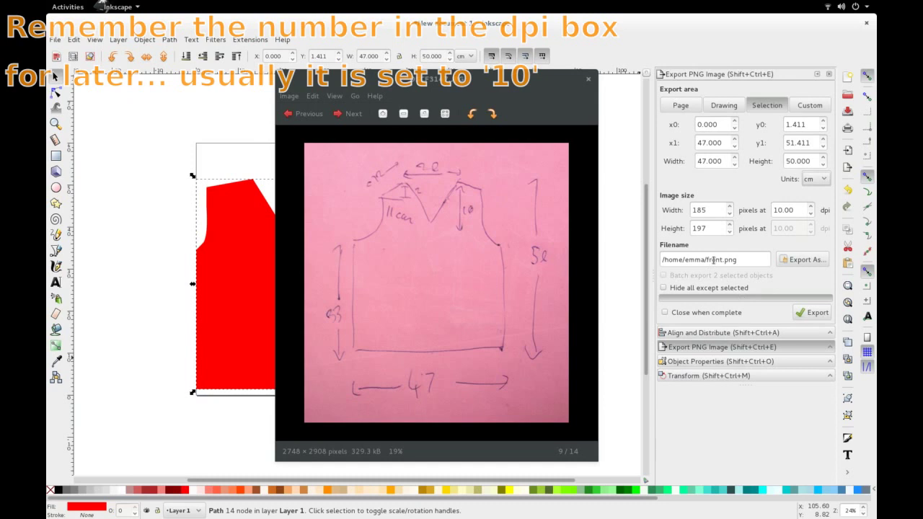
key("alt+Tab")
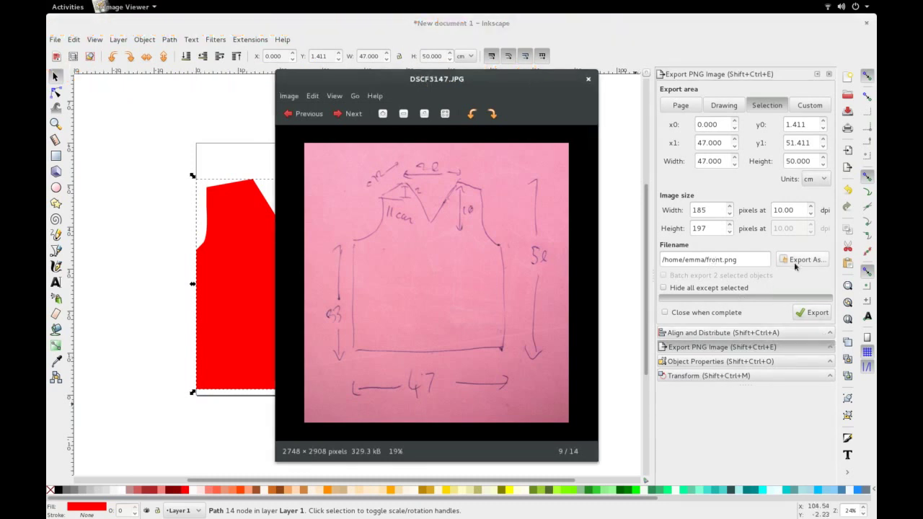
- Export front.png (185 × 197 px), replacing the earlier file, and move the photo window right
left_click(813, 312)
mouse_move(484, 81)
left_mouse_down()
mouse_move(689, 44)
mouse_move(578, 368)
left_mouse_up()
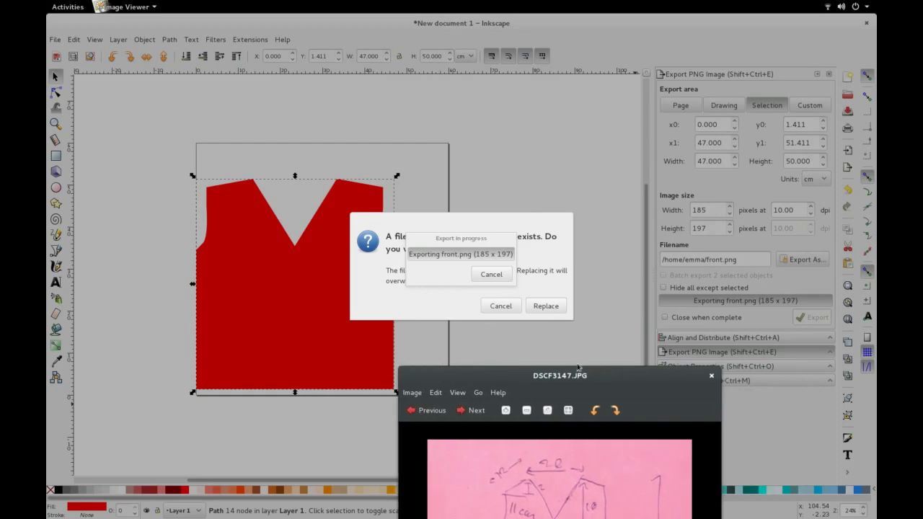
left_click(488, 273)
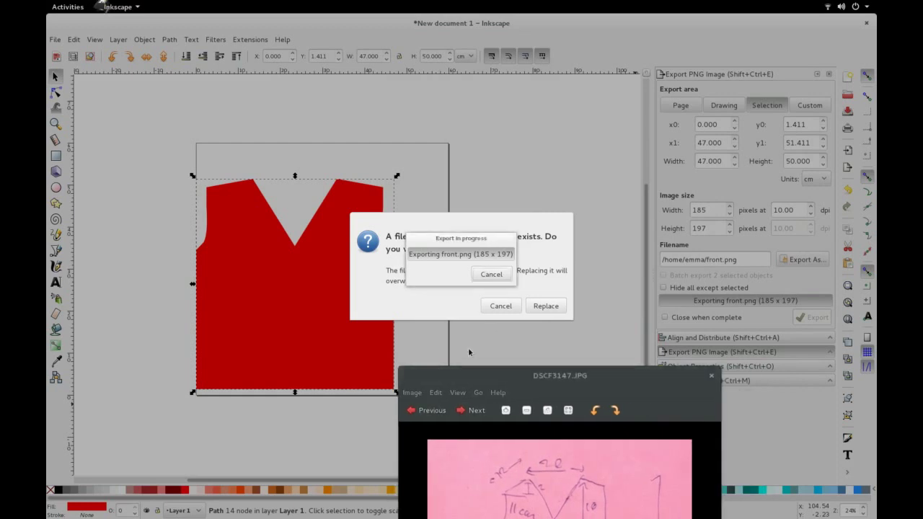
left_click(528, 309)
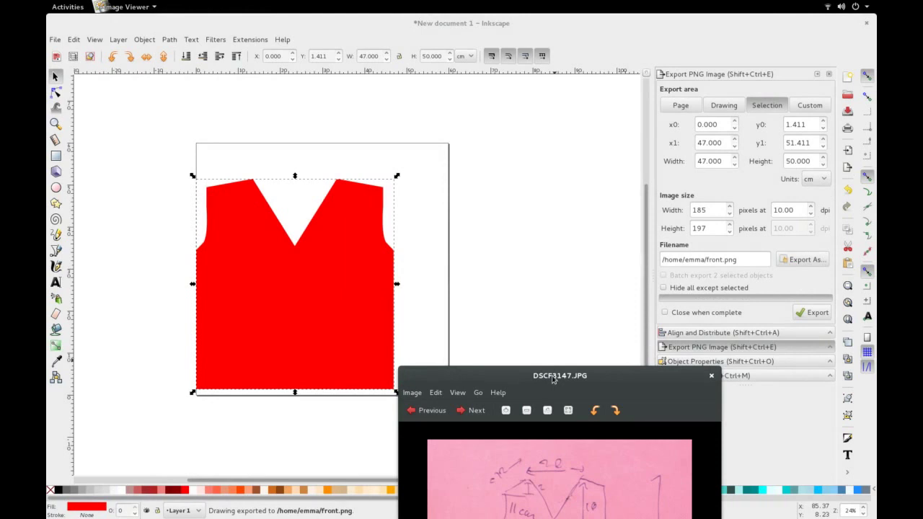
left_click_drag(554, 380, 503, 52)
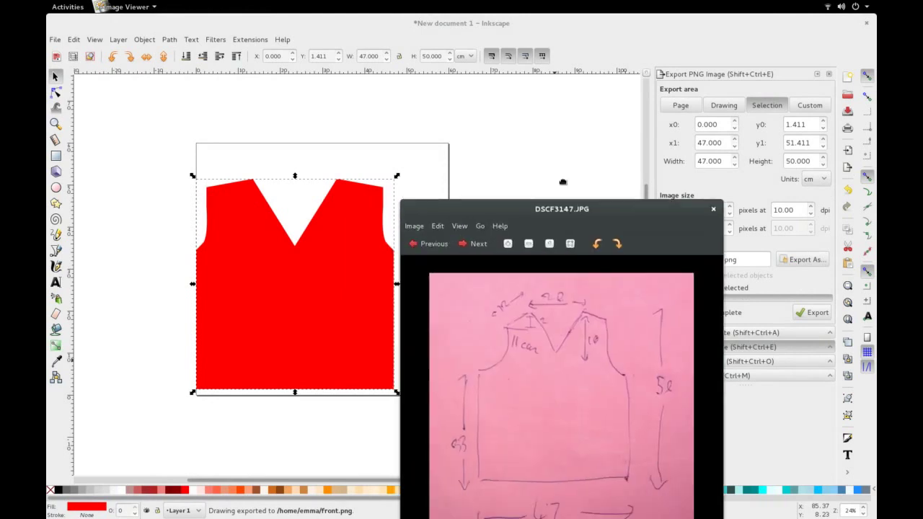
left_click_drag(503, 52, 660, 47)
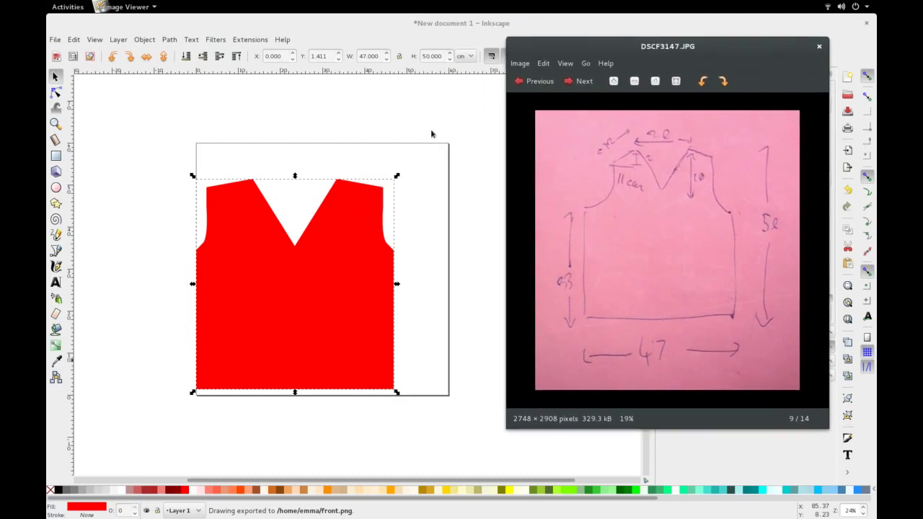
left_click(173, 119)
- Use the Measure tool on the neckline edge and the 46.92 cm bottom width
left_click(55, 139)
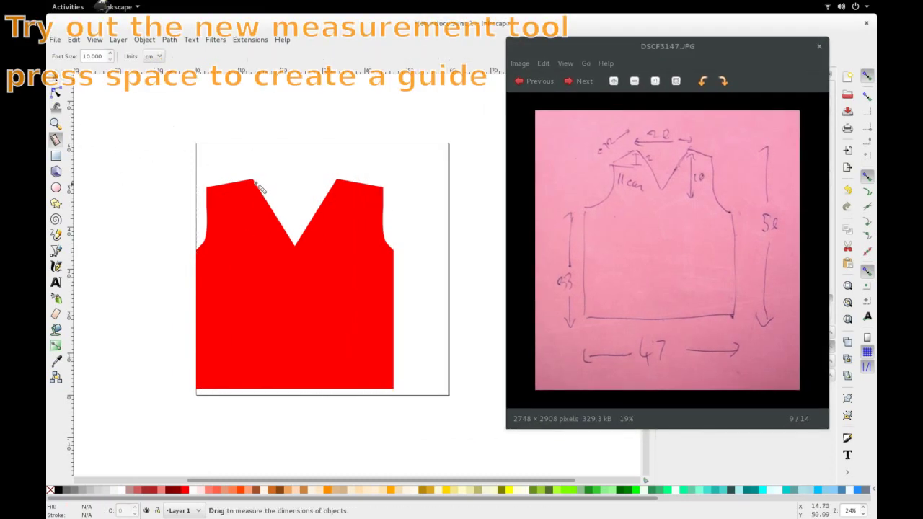
left_click_drag(250, 177, 306, 261)
left_click_drag(297, 248, 295, 249)
left_click_drag(395, 392, 199, 393)
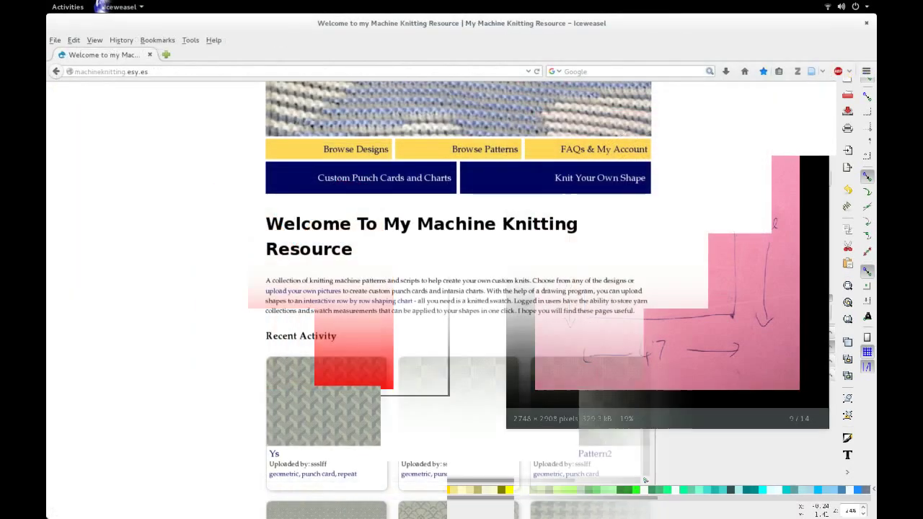
- Open Knit Your Own Shape and attach front.png as the image
left_click(567, 181)
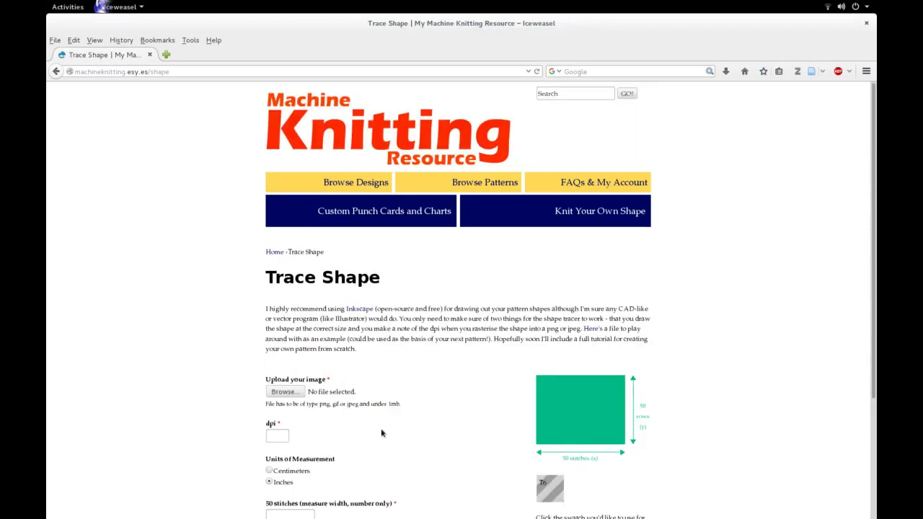
scroll(382, 432, "down", 3)
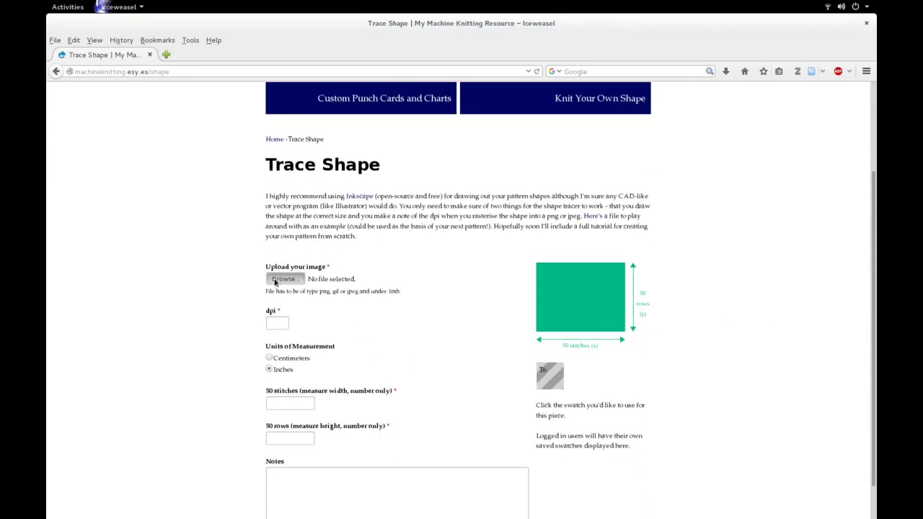
left_click(283, 279)
scroll(398, 256, "down", 3)
scroll(399, 256, "down", 3)
scroll(399, 256, "down", 2)
left_click(368, 352)
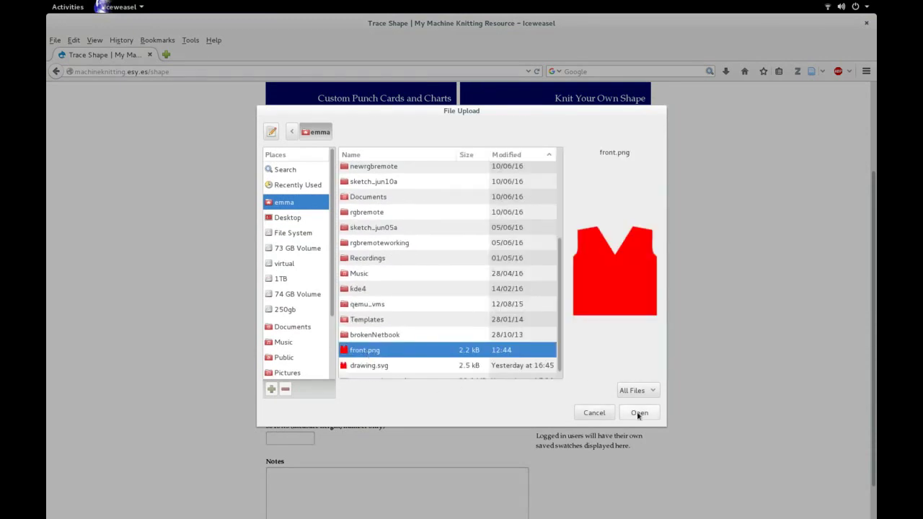
left_click(638, 413)
- Enter 10 as the dpi and apply the example plain-knit swatch
scroll(744, 337, "down", 1)
left_click(280, 284)
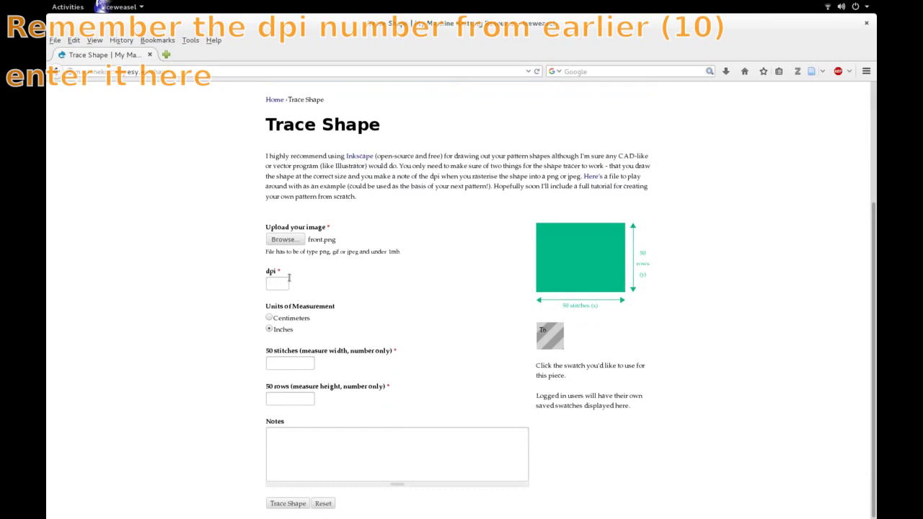
type("10")
key("ctrl+a")
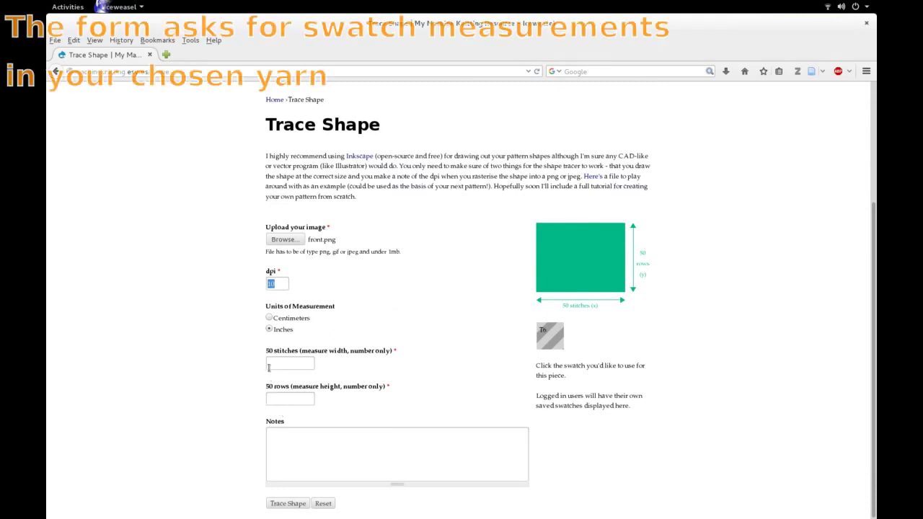
left_click(548, 336)
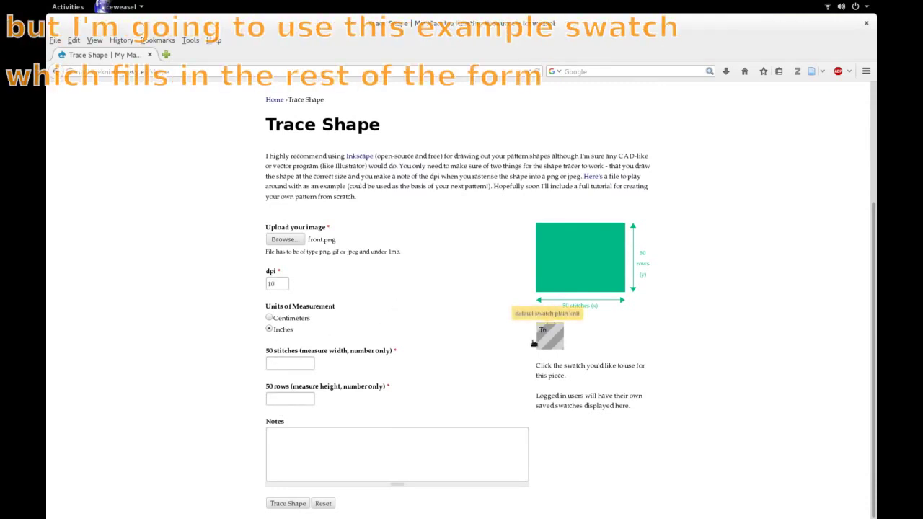
- Trace front.png into an interactive knitting chart and advance it to row 2
left_click(288, 504)
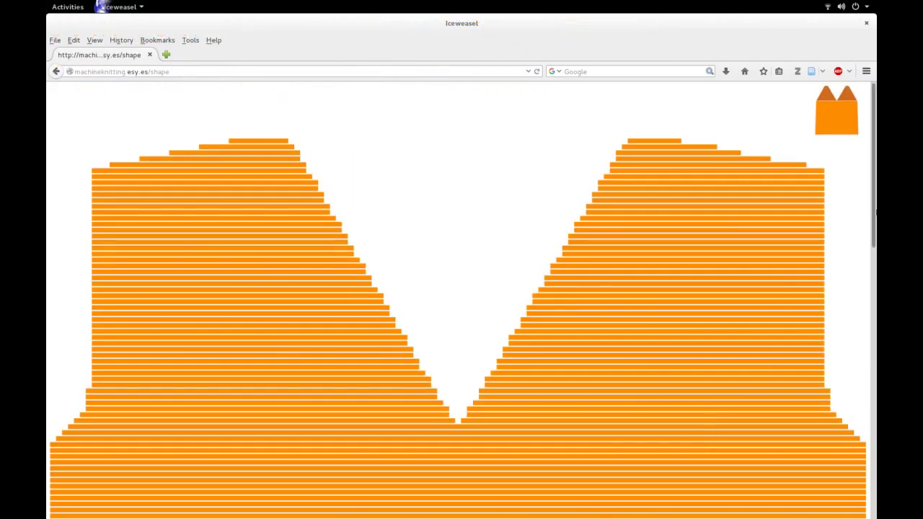
scroll(870, 356, "down", 10)
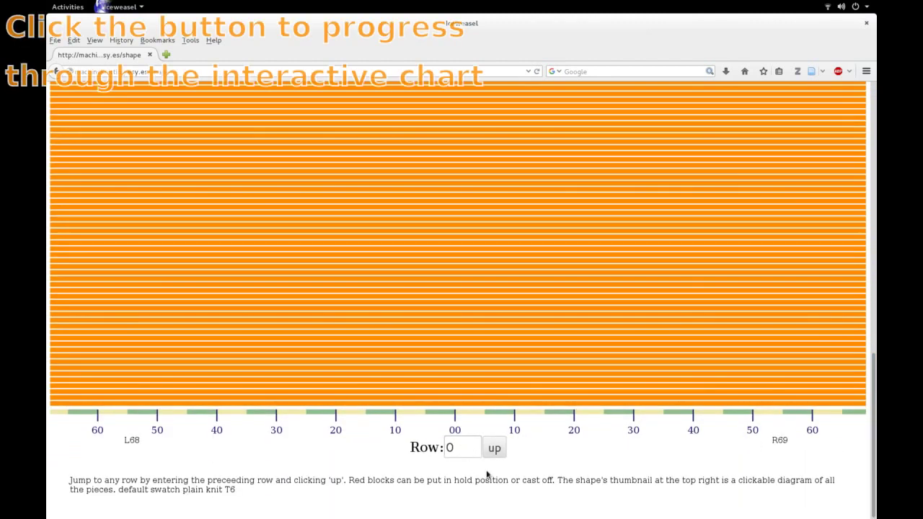
left_click(494, 448)
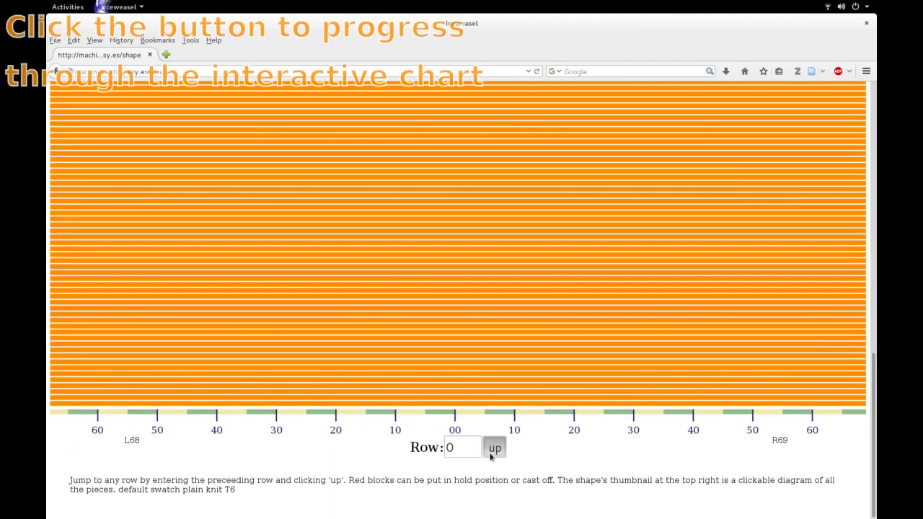
left_click(494, 448)
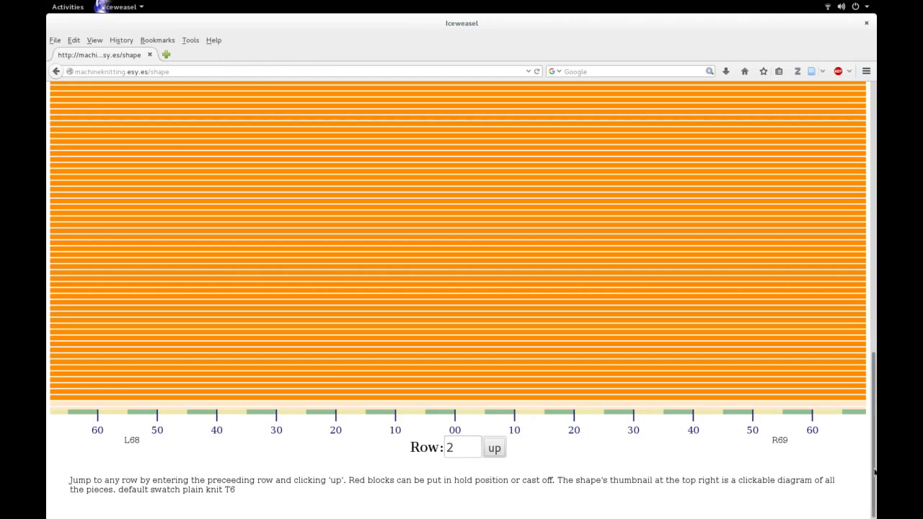
left_click_drag(872, 460, 848, 130)
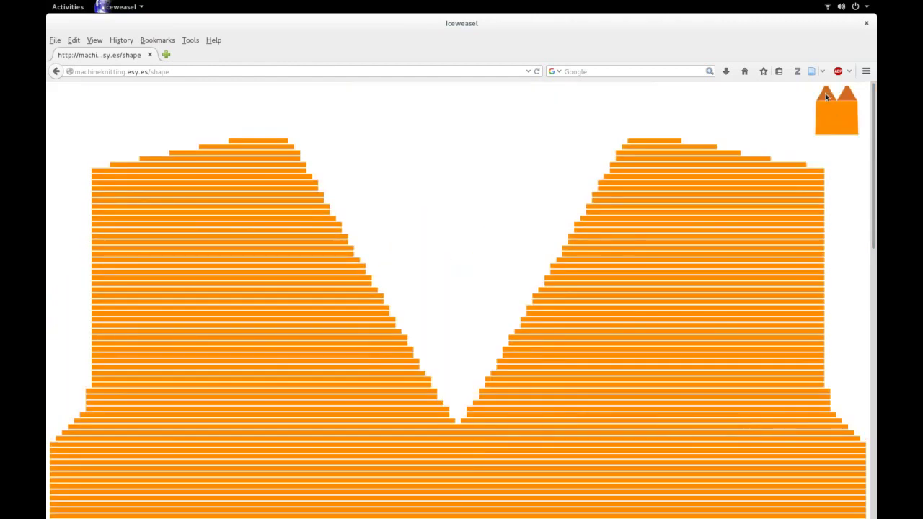
- Work the left neckline half row by row up to row 114
left_click(825, 93)
left_click(497, 476)
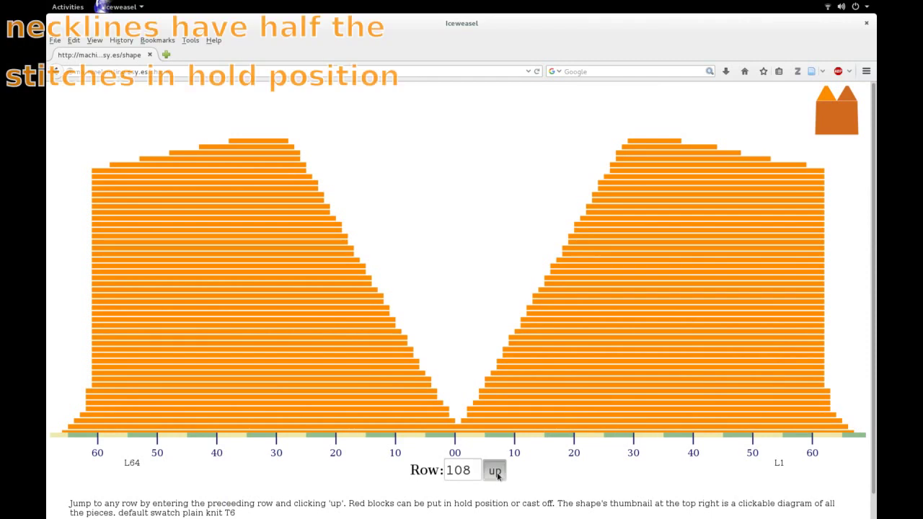
left_click(497, 476)
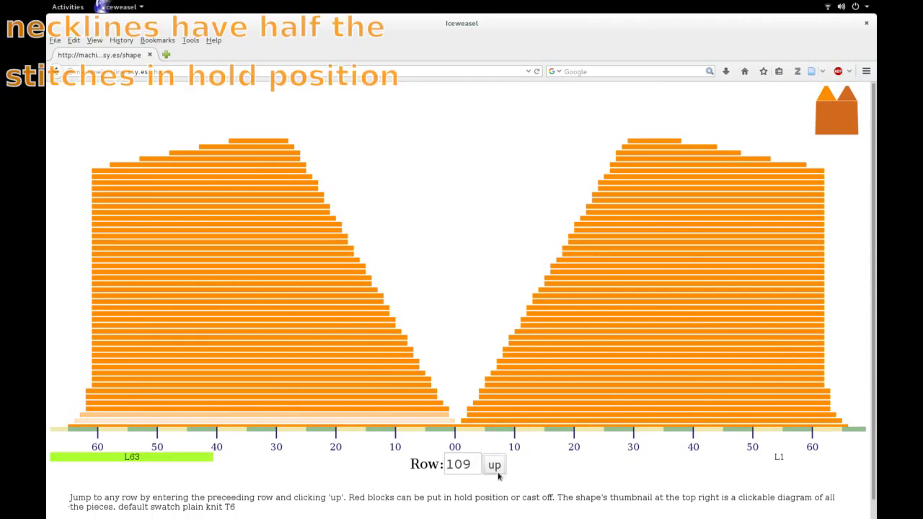
left_click(497, 469)
left_click(497, 455)
left_click(498, 454)
left_click(498, 449)
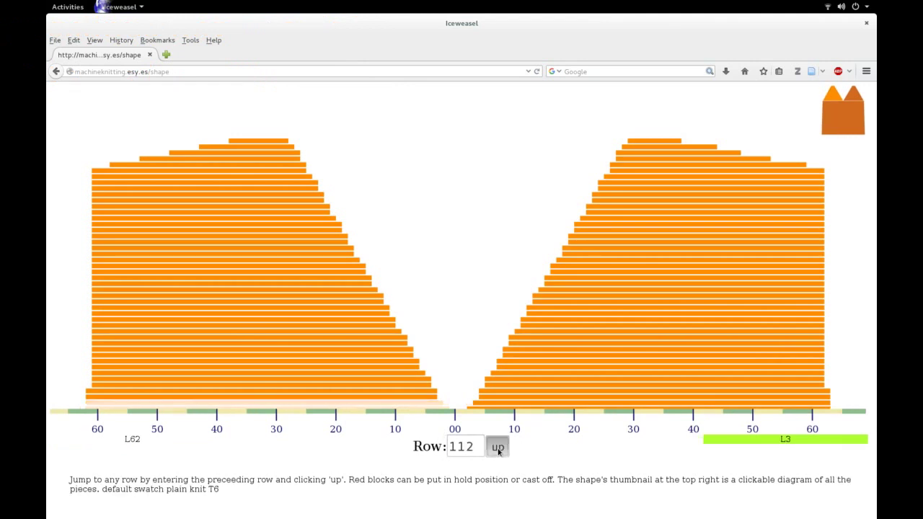
left_click(498, 448)
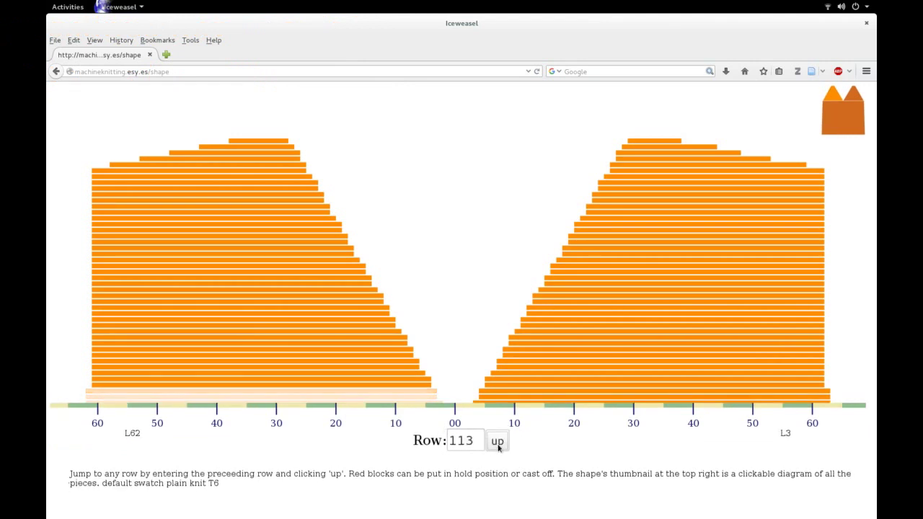
- Switch to the right neckline half and advance it from row 109 to 114
left_click(855, 99)
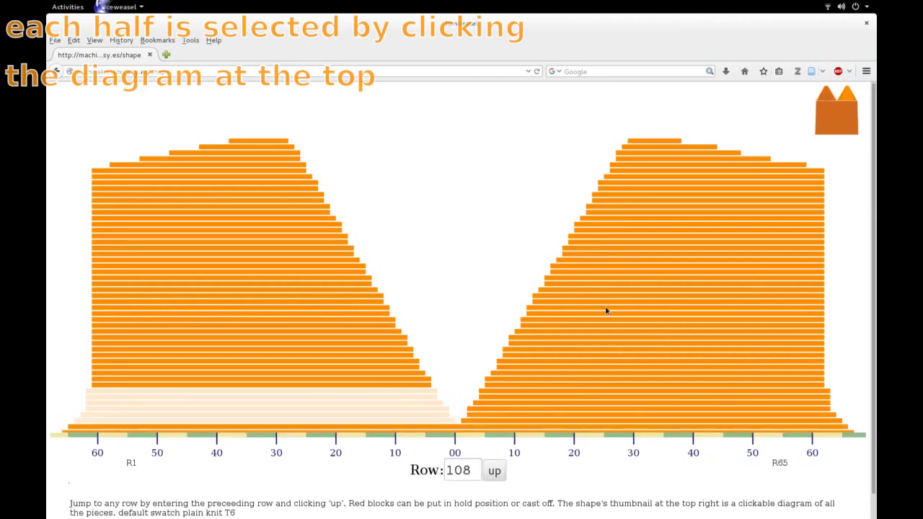
left_click(497, 473)
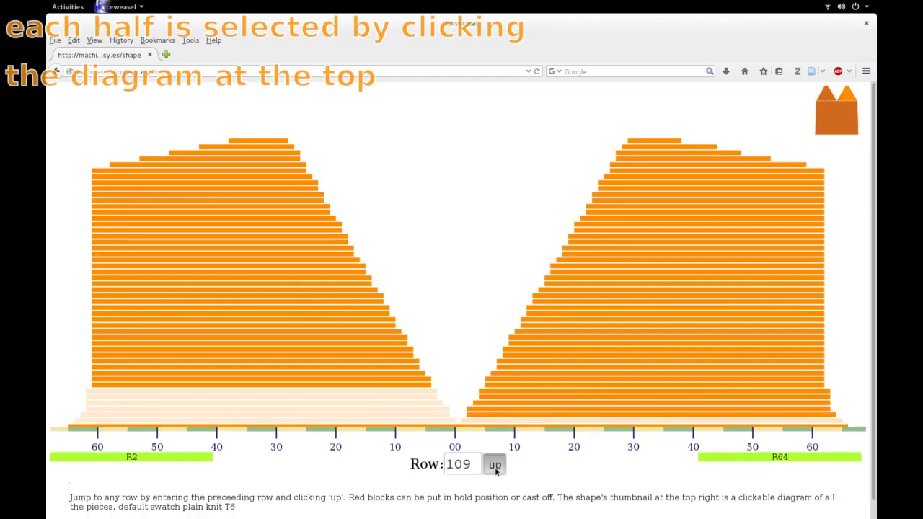
left_click(496, 466)
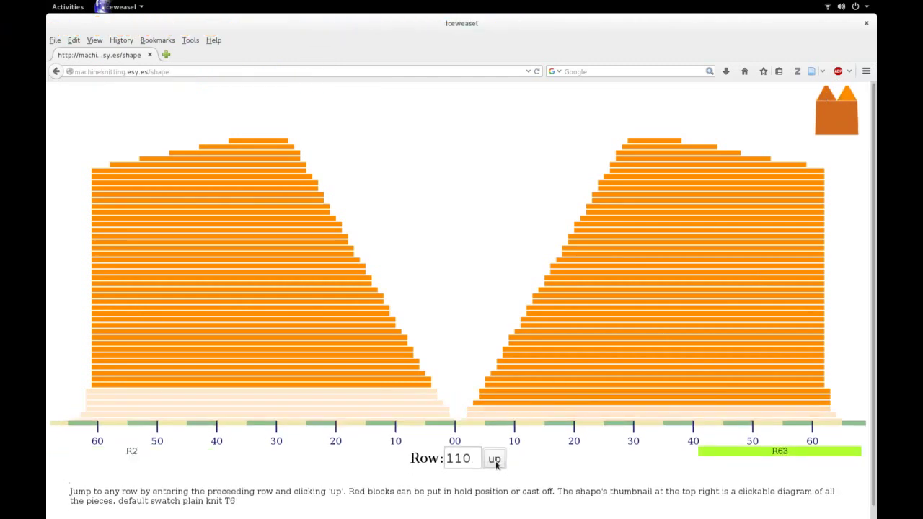
left_click(497, 465)
left_click(495, 453)
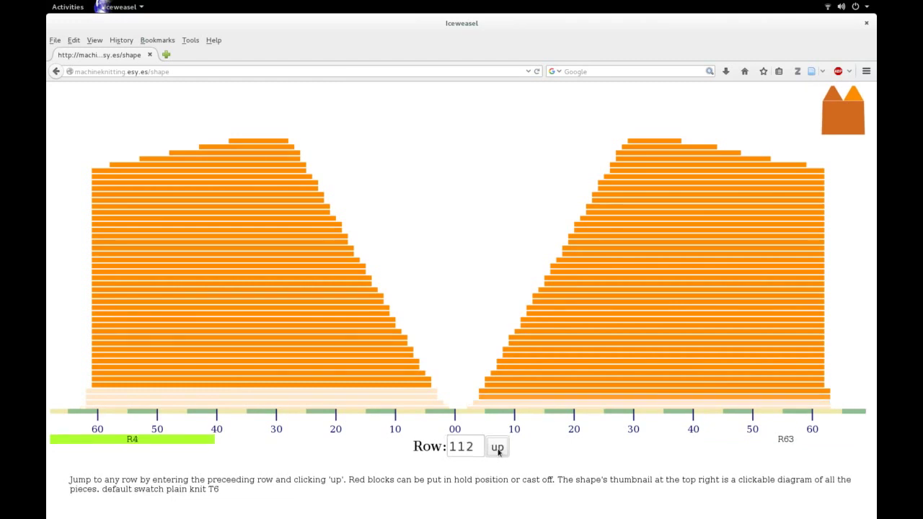
left_click(495, 447)
left_click(496, 444)
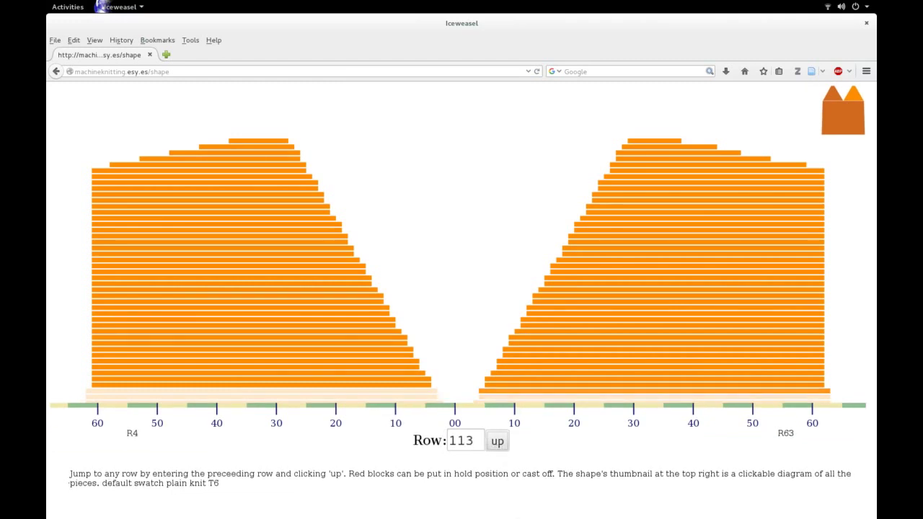